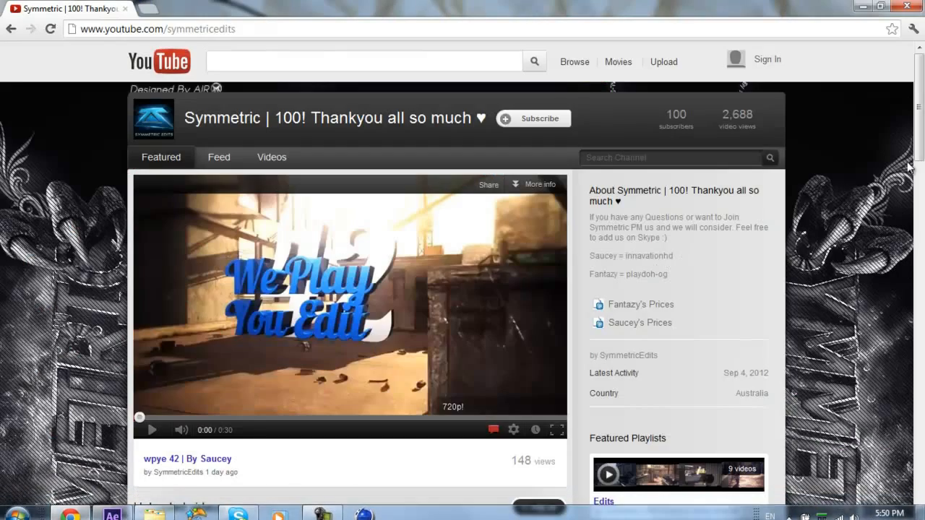
# - Open the channel's uploaded "Drama" video and replay the transition into the round winning kill between 0:31 and 0:35
pyautogui.scroll(-8, 473, 278)
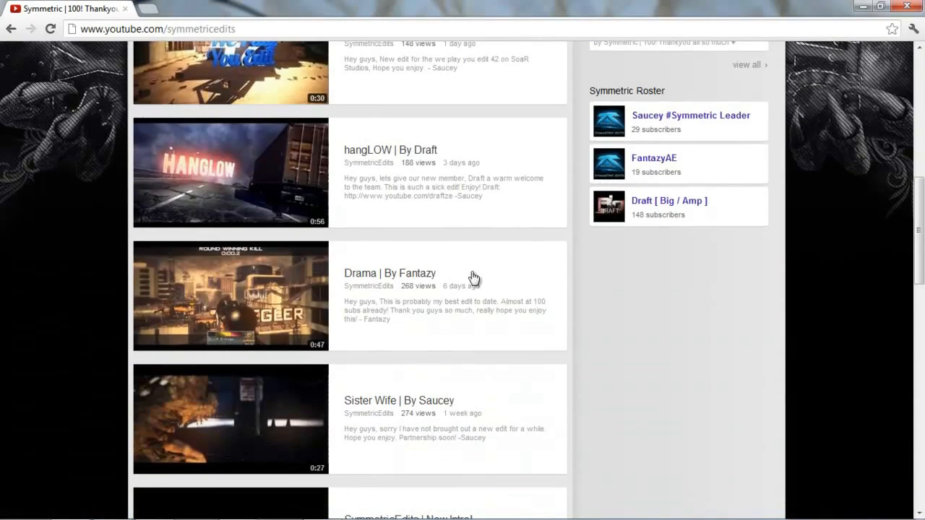
pyautogui.click(473, 278)
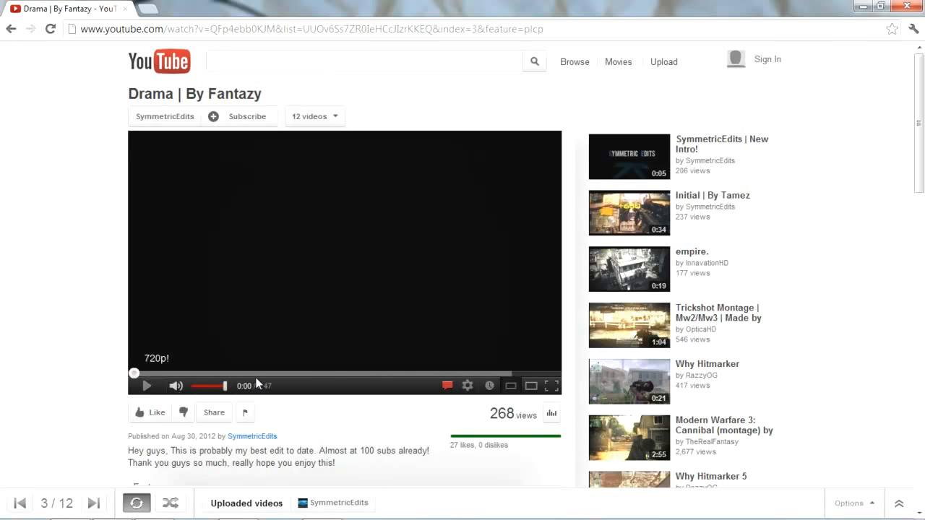
pyautogui.click(416, 373)
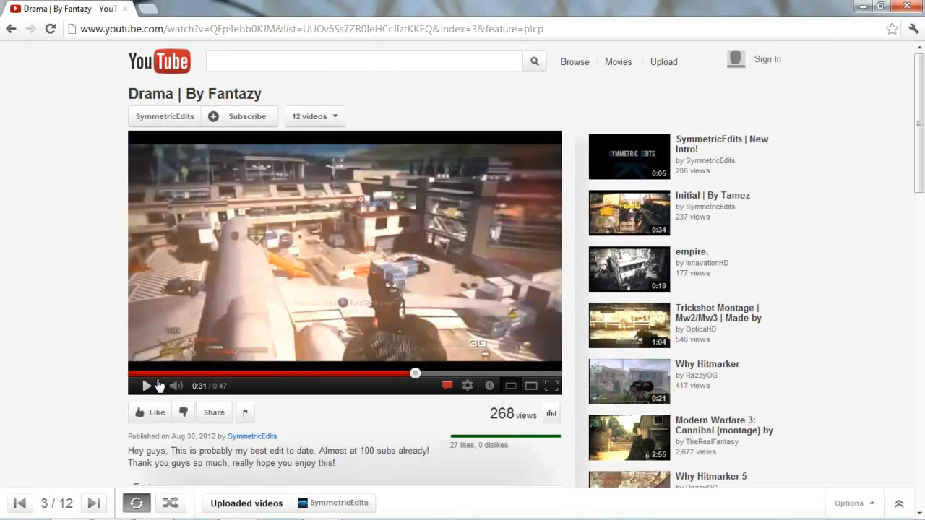
pyautogui.click(158, 385)
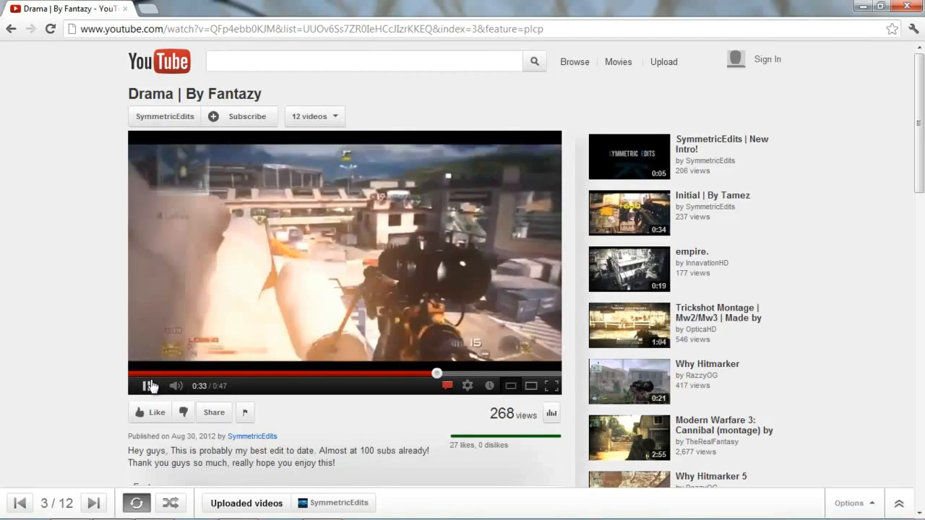
pyautogui.click(148, 385)
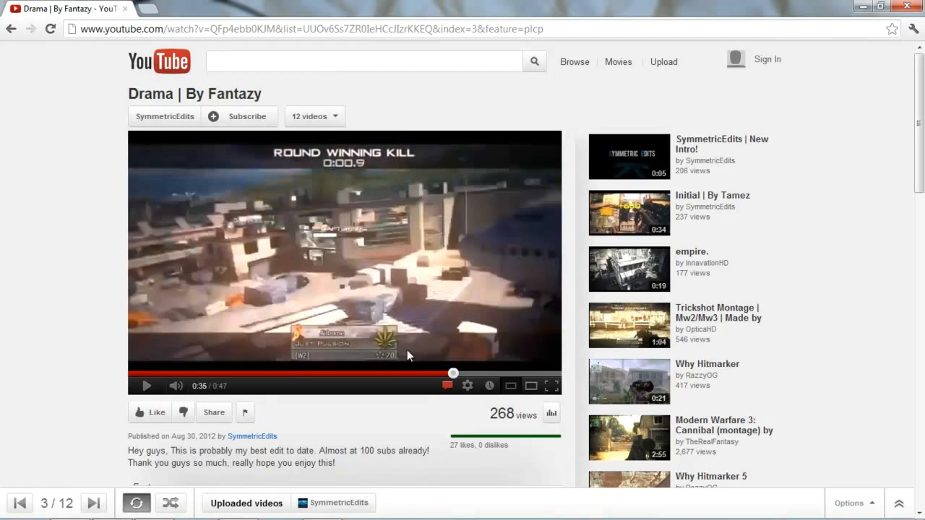
pyautogui.click(419, 373)
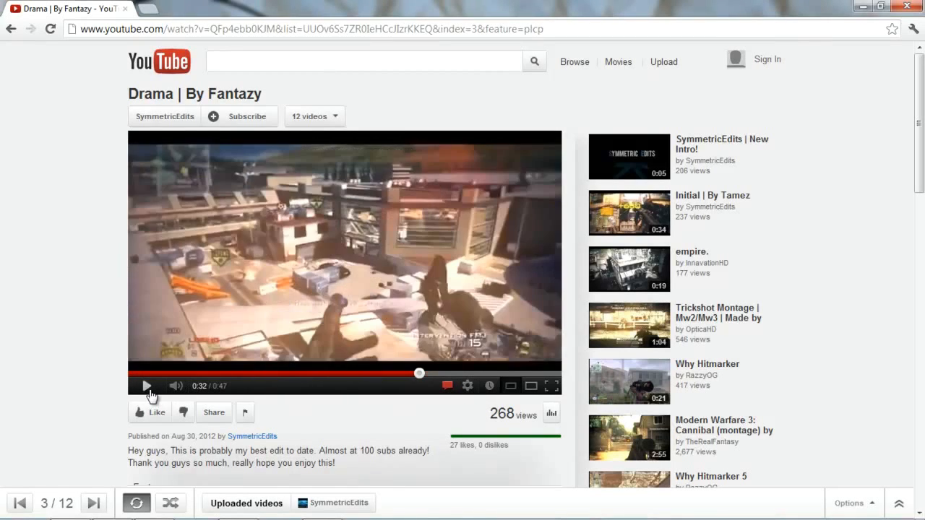
pyautogui.click(148, 391)
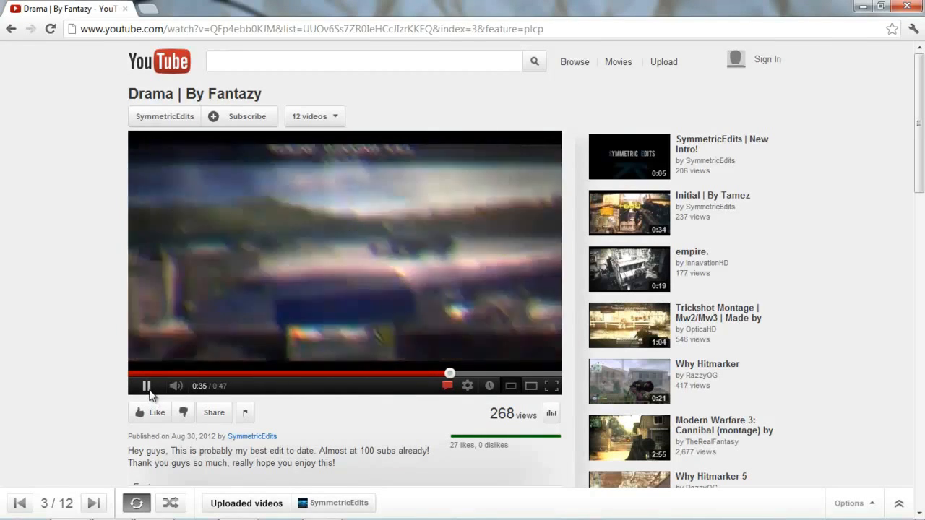
pyautogui.click(148, 390)
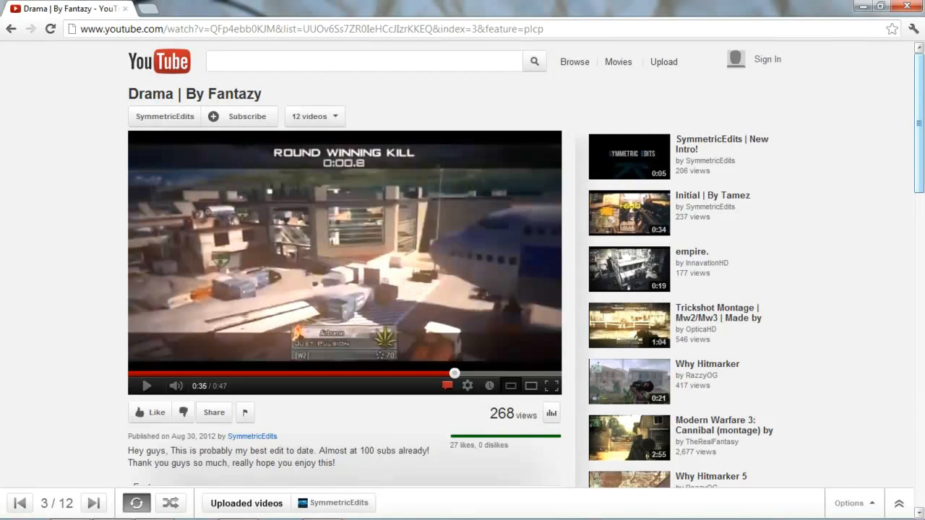
# - Close the browser, switch to After Effects and split the Sick.mp4 layer at 0;00;12;43
pyautogui.click(911, 6)
pyautogui.moveTo(358, 517)
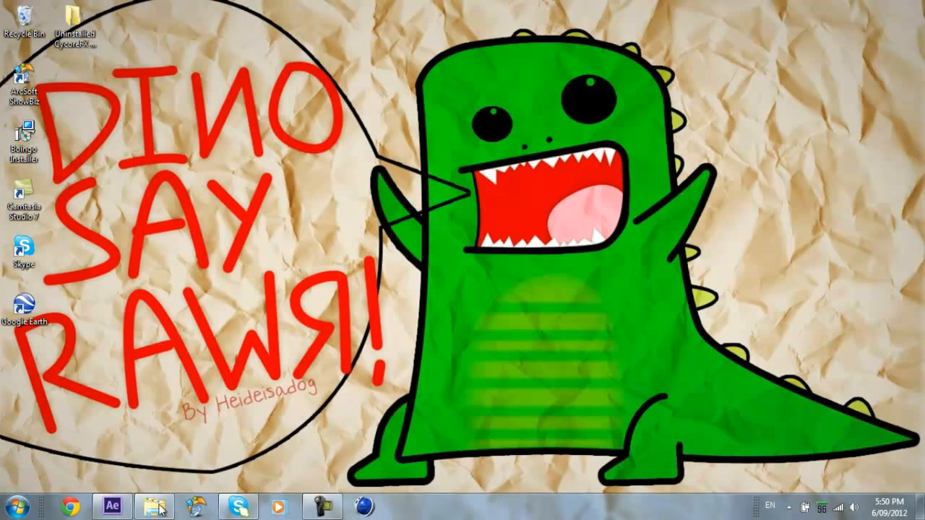
pyautogui.click(112, 505)
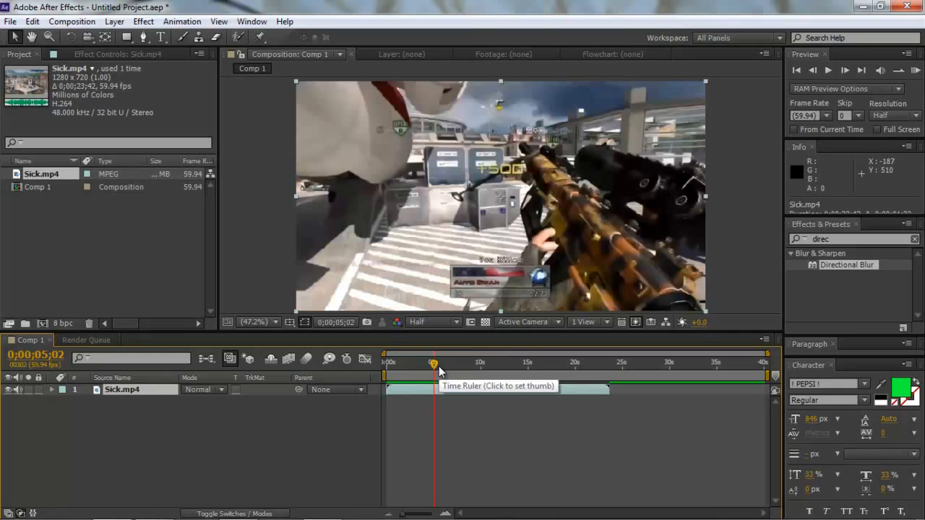
pyautogui.moveTo(450, 372); pyautogui.dragTo(477, 371)
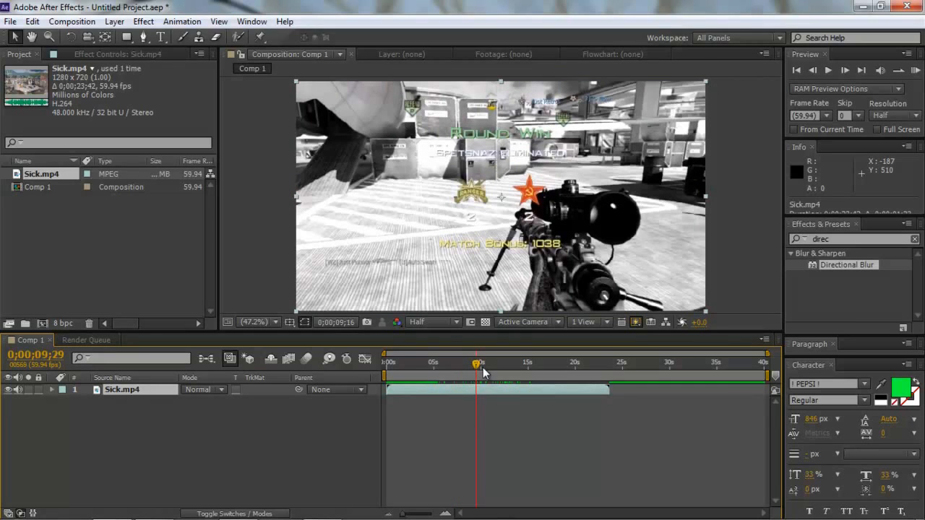
pyautogui.click(489, 364)
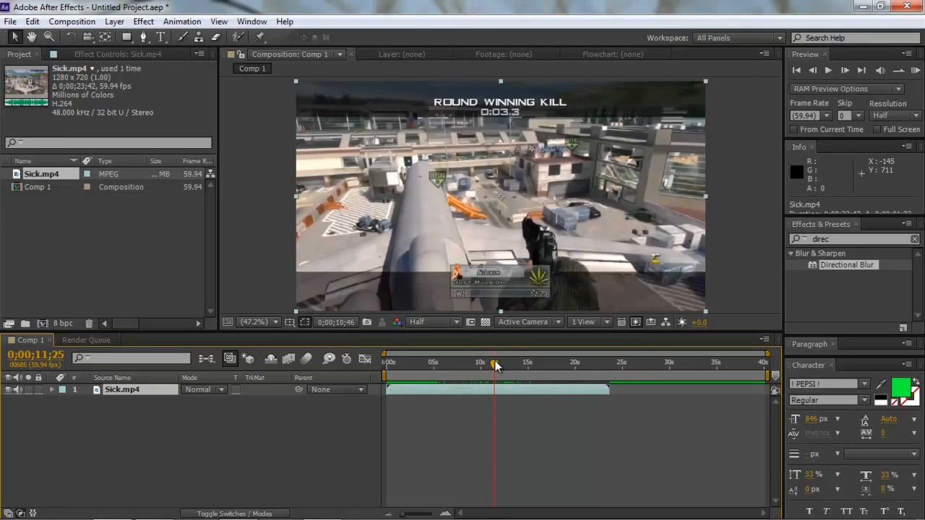
pyautogui.moveTo(495, 365); pyautogui.dragTo(505, 366)
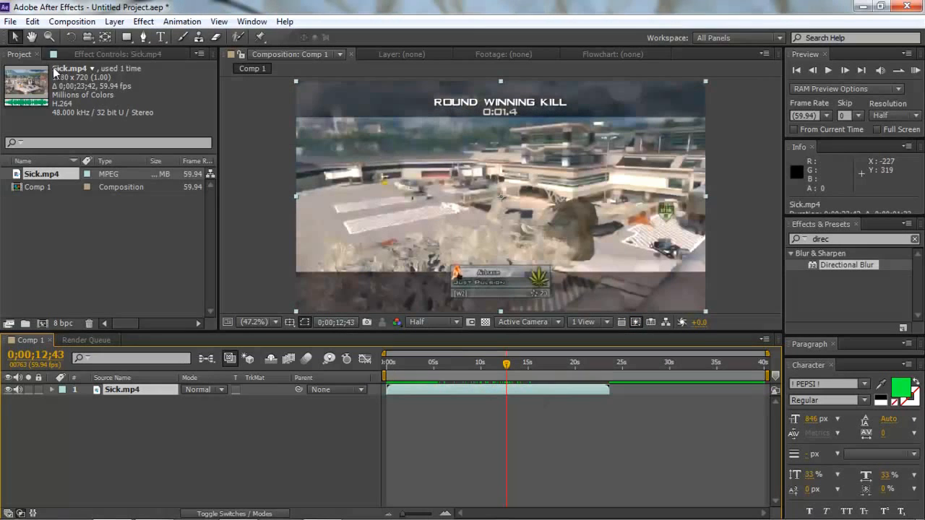
pyautogui.click(36, 22)
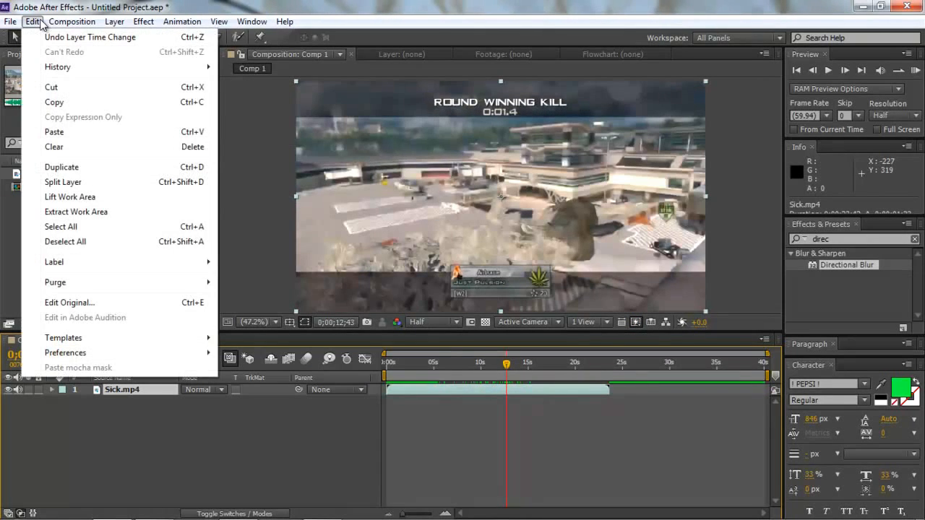
pyautogui.click(93, 180)
# - Move the split-off second part of Sick.mp4 so it starts exactly at 0;00;05;04, overlapping the first part
pyautogui.moveTo(546, 396); pyautogui.dragTo(546, 385)
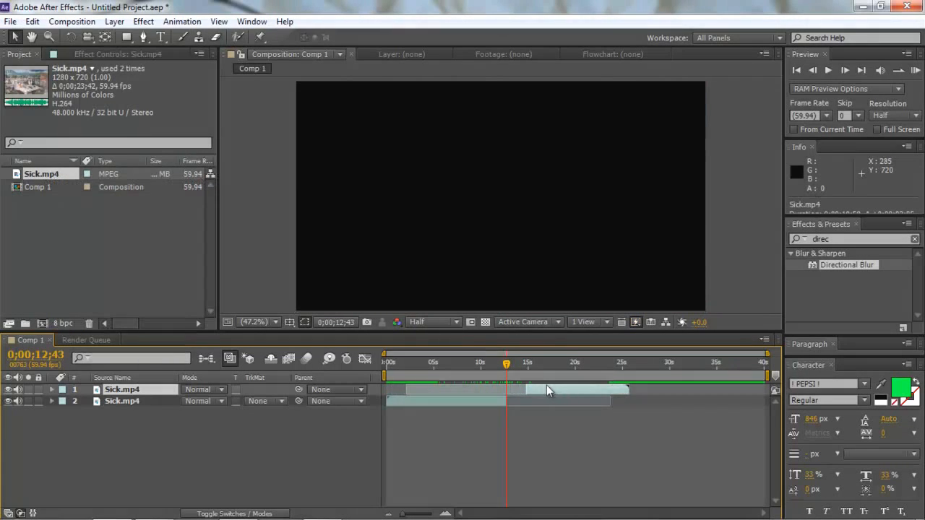
pyautogui.click(469, 358)
pyautogui.moveTo(464, 376); pyautogui.dragTo(434, 371)
pyautogui.click(843, 70)
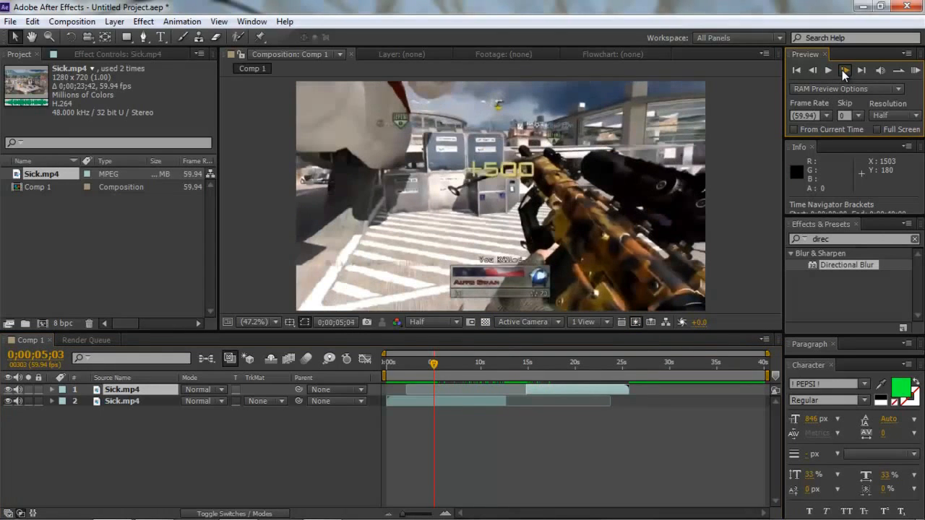
pyautogui.click(843, 70)
pyautogui.moveTo(416, 516); pyautogui.dragTo(418, 517)
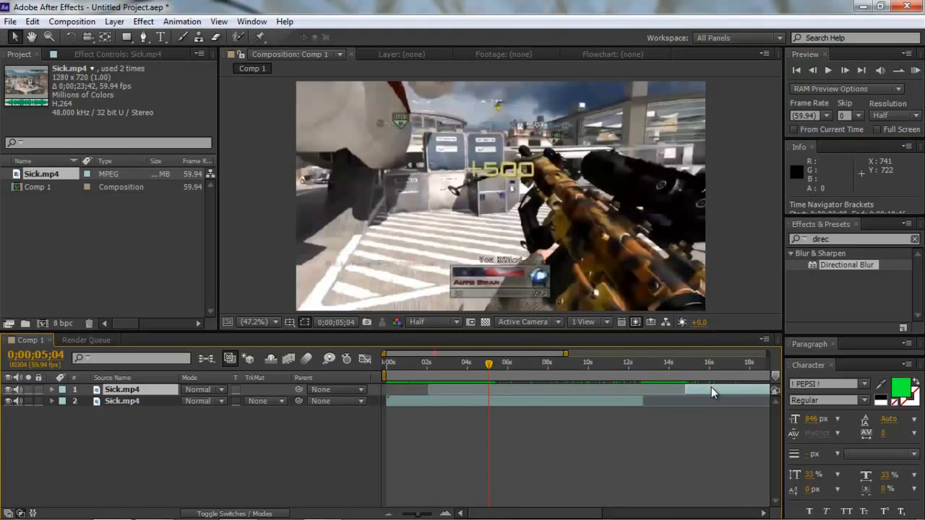
pyautogui.moveTo(710, 387); pyautogui.dragTo(523, 396)
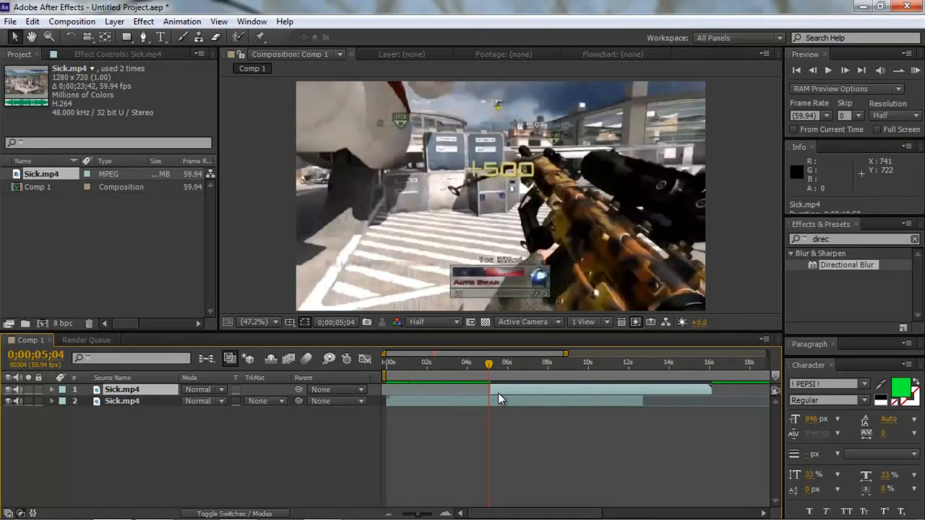
pyautogui.moveTo(498, 393); pyautogui.dragTo(493, 393)
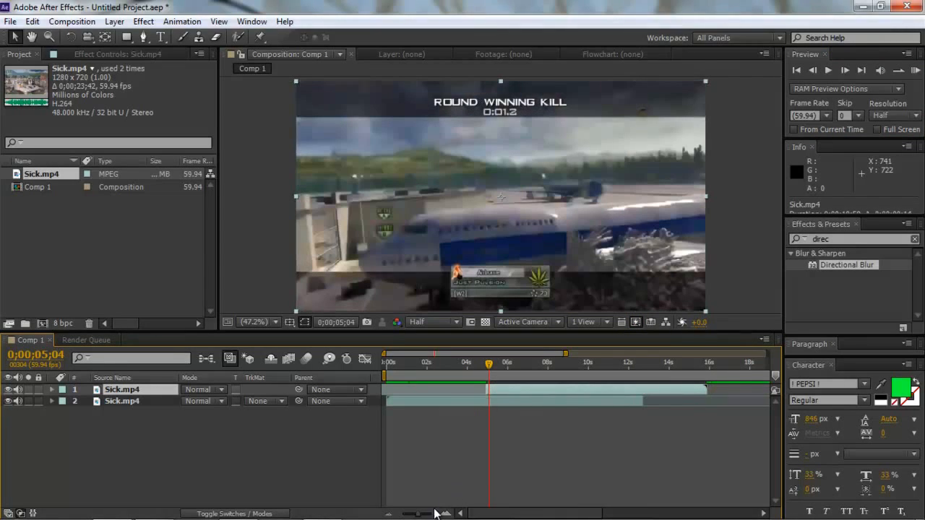
pyautogui.moveTo(436, 513); pyautogui.dragTo(439, 515)
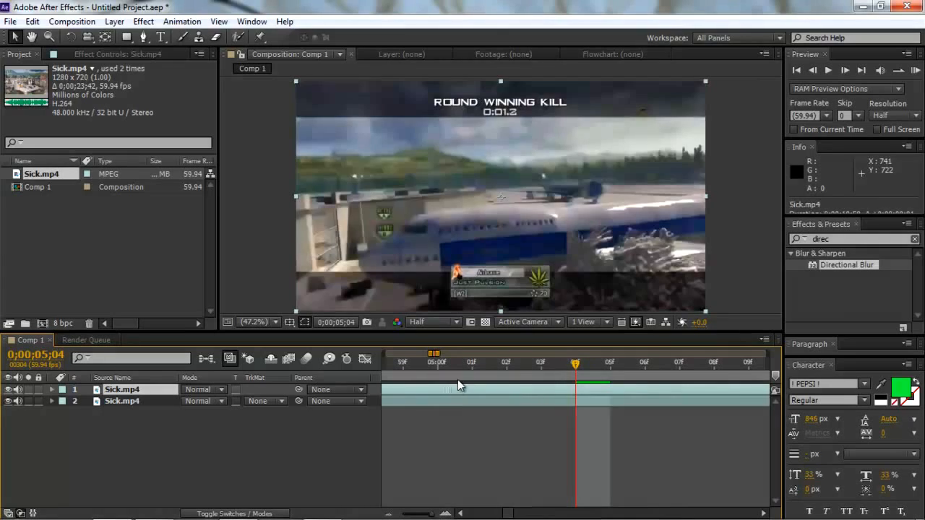
pyautogui.moveTo(457, 389); pyautogui.dragTo(686, 389)
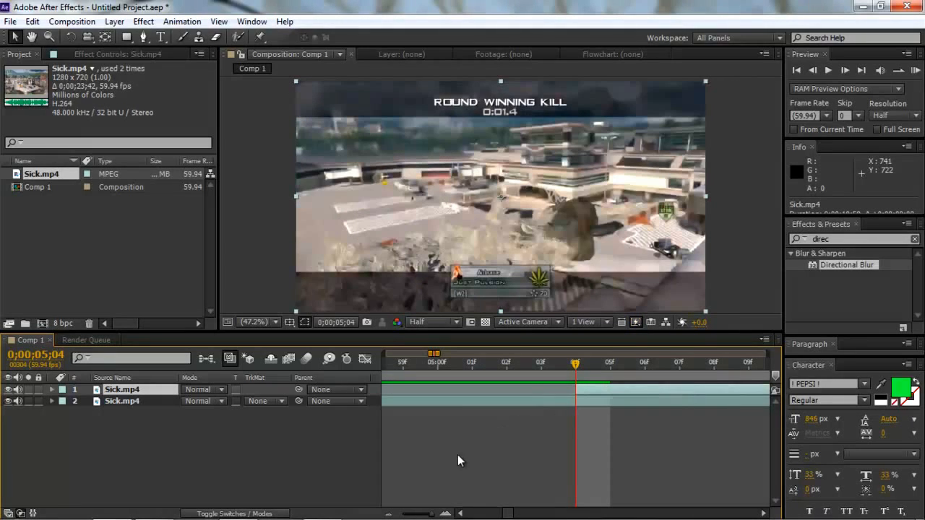
pyautogui.moveTo(431, 513); pyautogui.dragTo(416, 513)
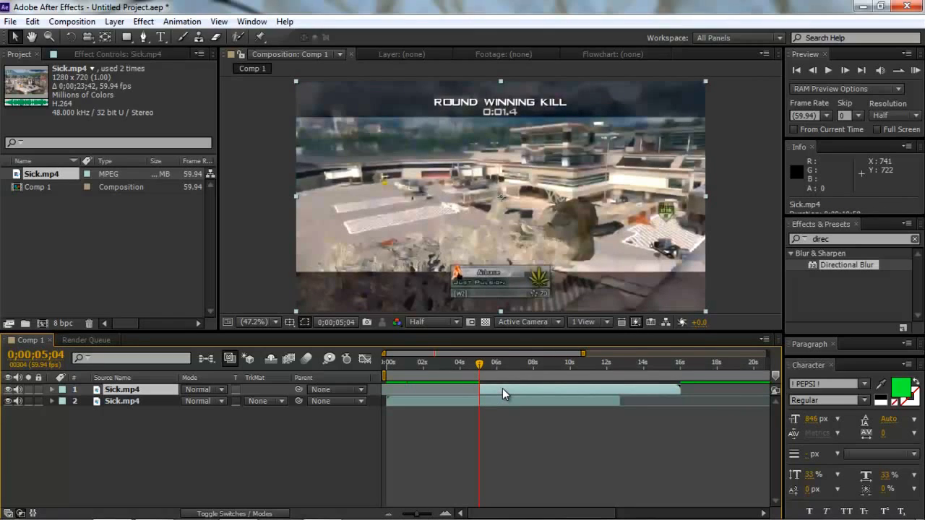
# - Paste two copies of the moved clip segment at the same start time and select the lowest of the three, layer 3
pyautogui.hotkey('ctrl', 'c')
pyautogui.hotkey('ctrl', 'v')
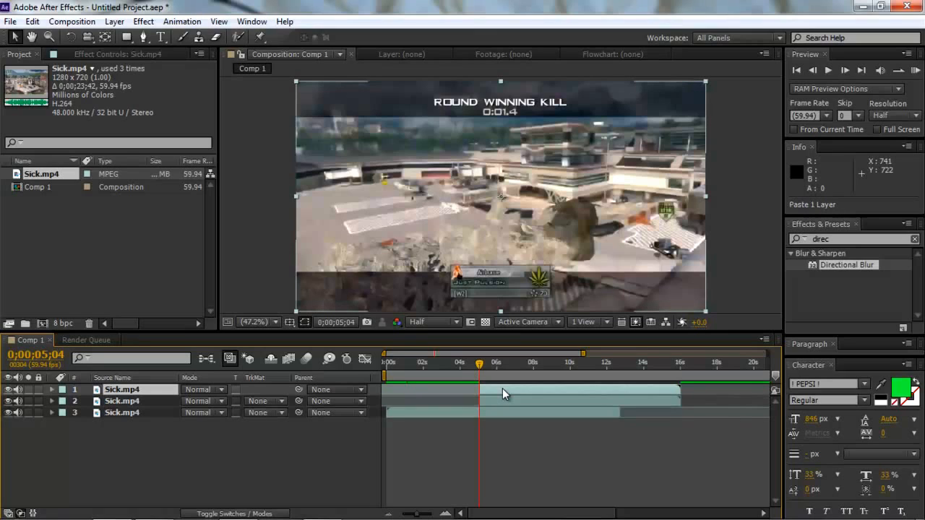
pyautogui.hotkey('ctrl', 'v')
pyautogui.click(511, 414)
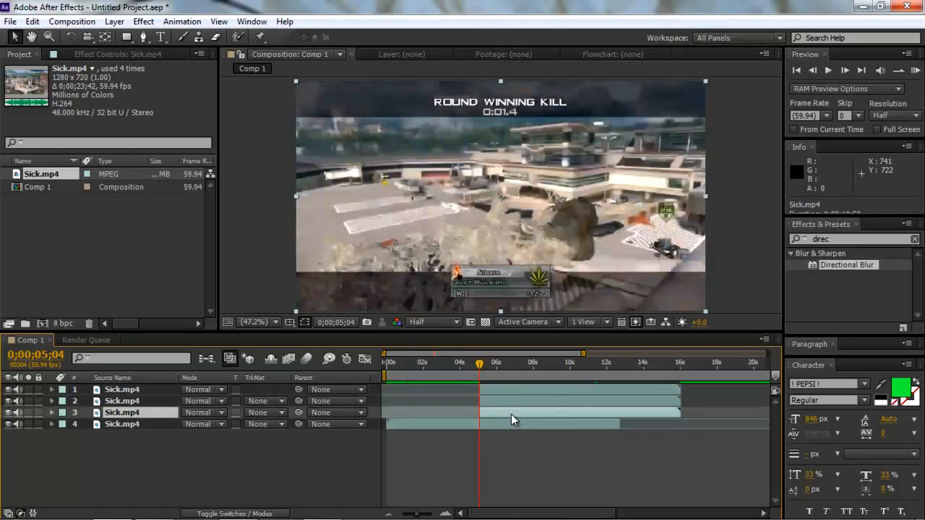
pyautogui.click(517, 388)
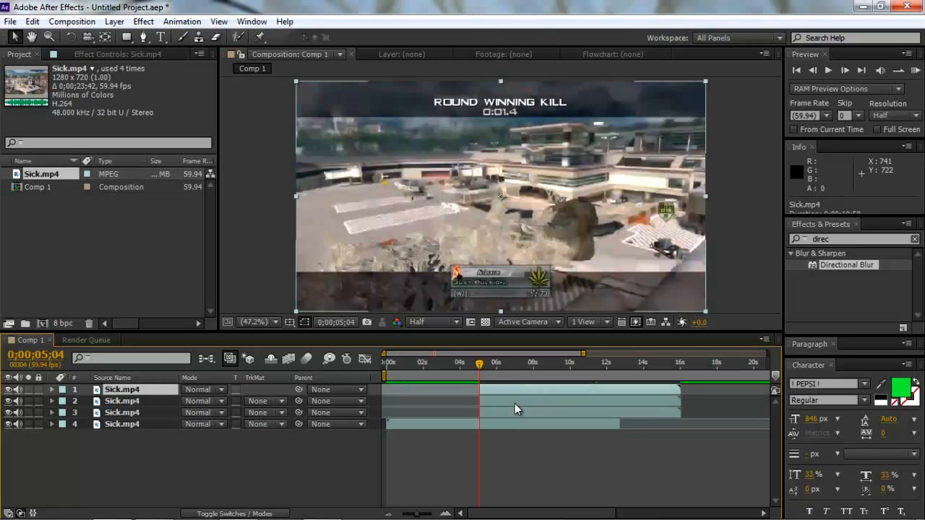
pyautogui.click(514, 415)
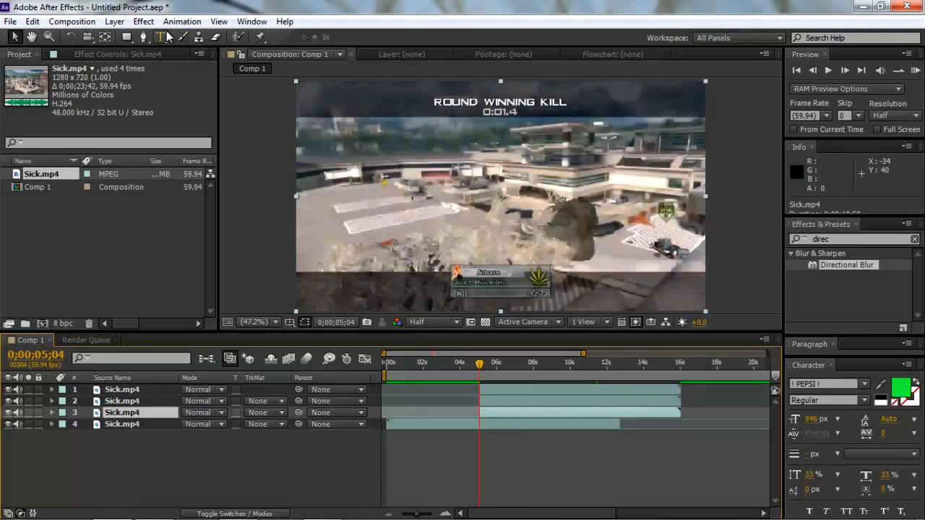
pyautogui.click(146, 37)
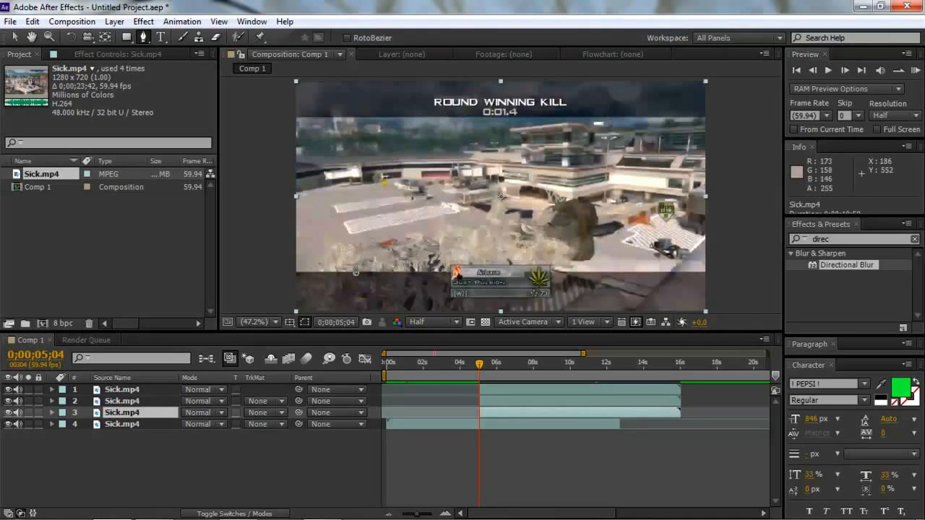
pyautogui.click(255, 322)
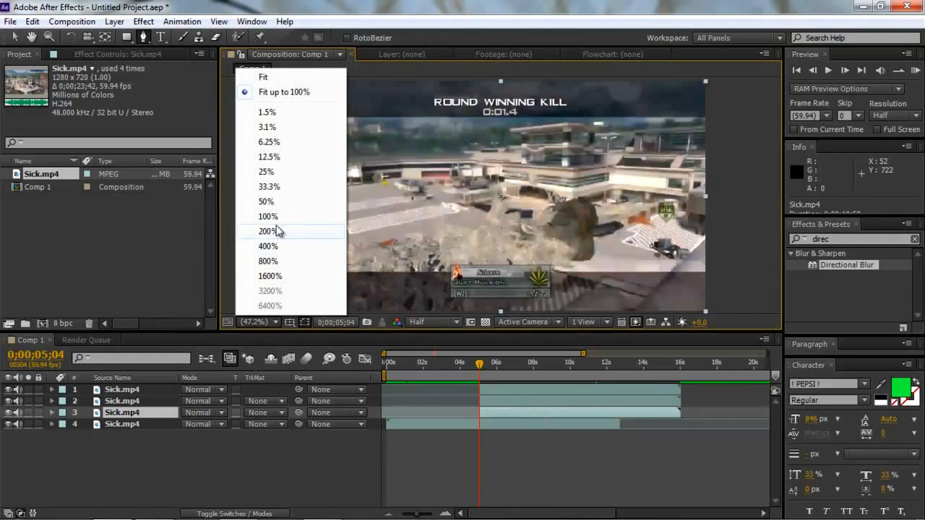
pyautogui.click(267, 216)
pyautogui.click(31, 37)
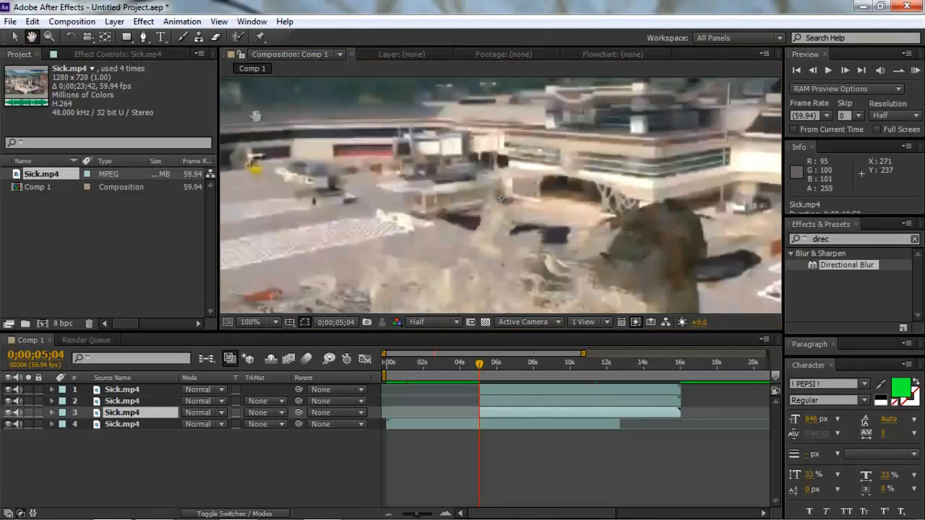
pyautogui.moveTo(299, 148); pyautogui.dragTo(520, 250)
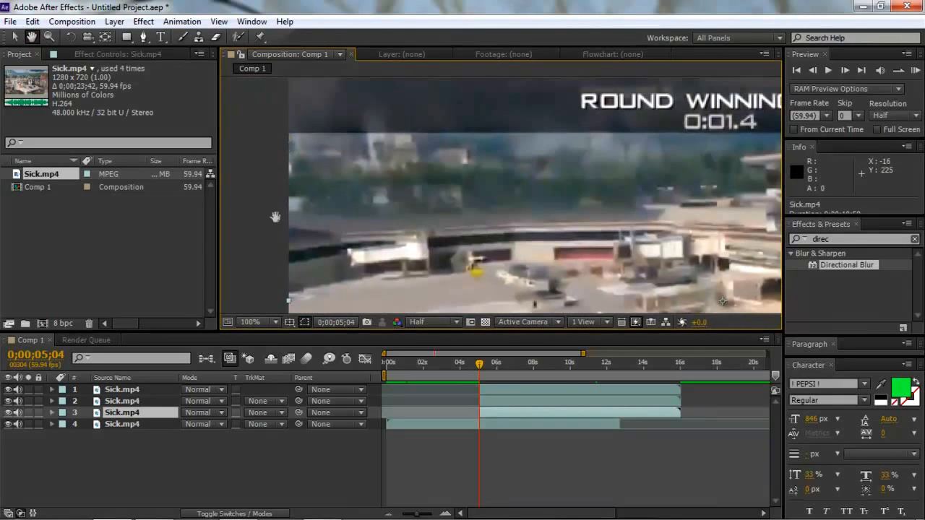
pyautogui.click(263, 320)
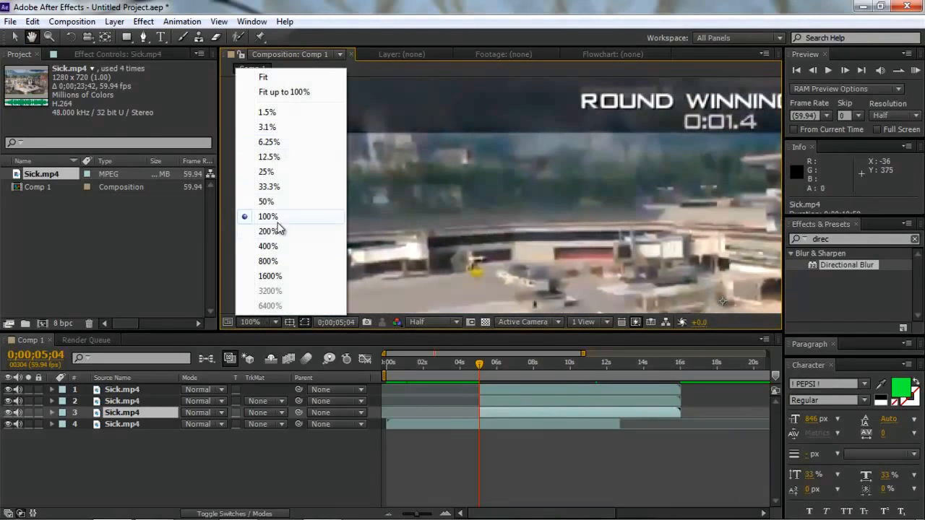
pyautogui.click(286, 92)
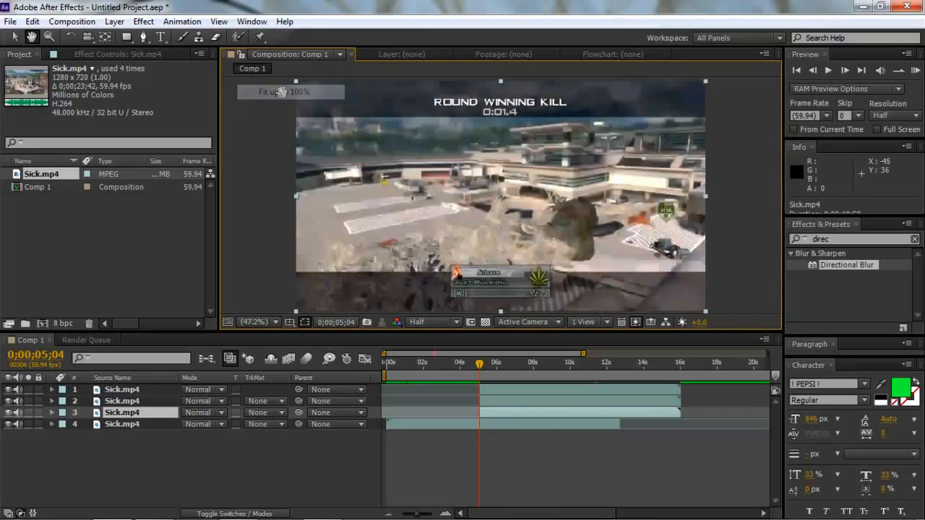
# - Start a Pen tool mask on layer 3 with a straight edge along the lower border of the dark ROUND WINNING KILL bar
pyautogui.click(143, 38)
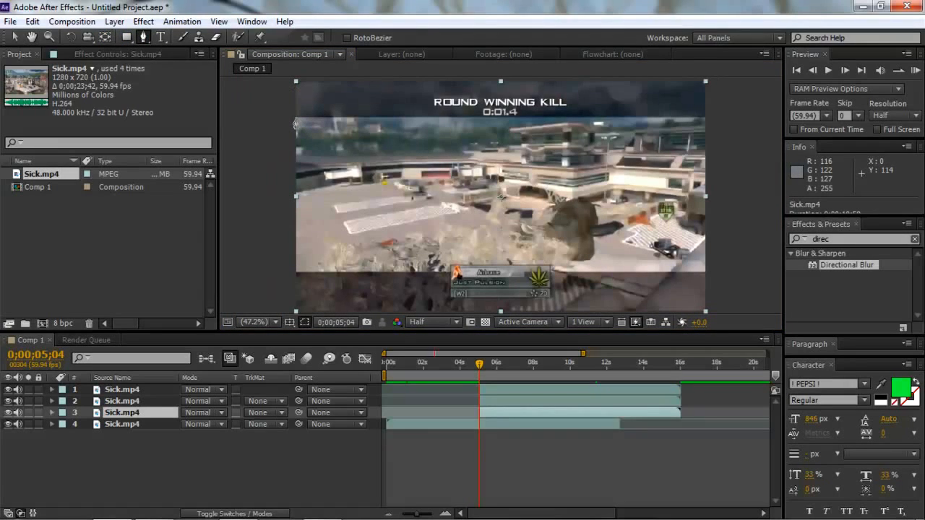
pyautogui.click(296, 117)
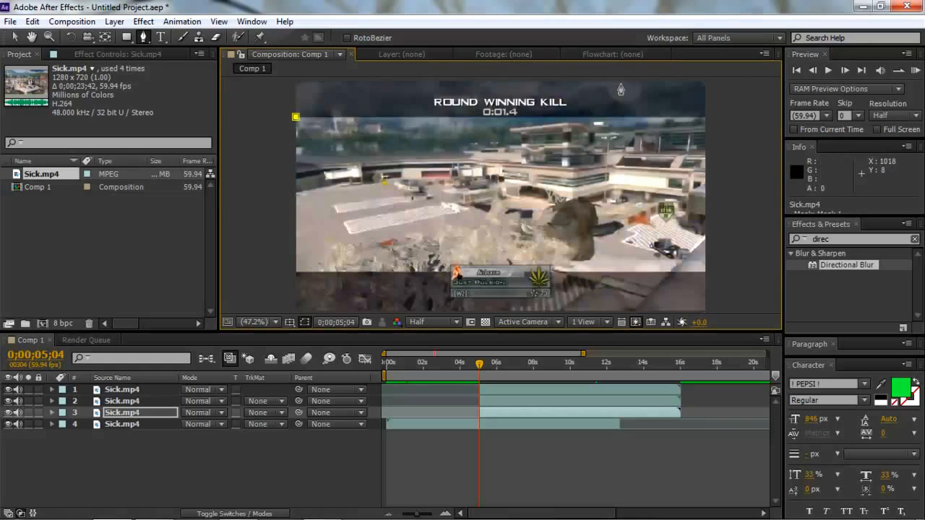
pyautogui.click(709, 116)
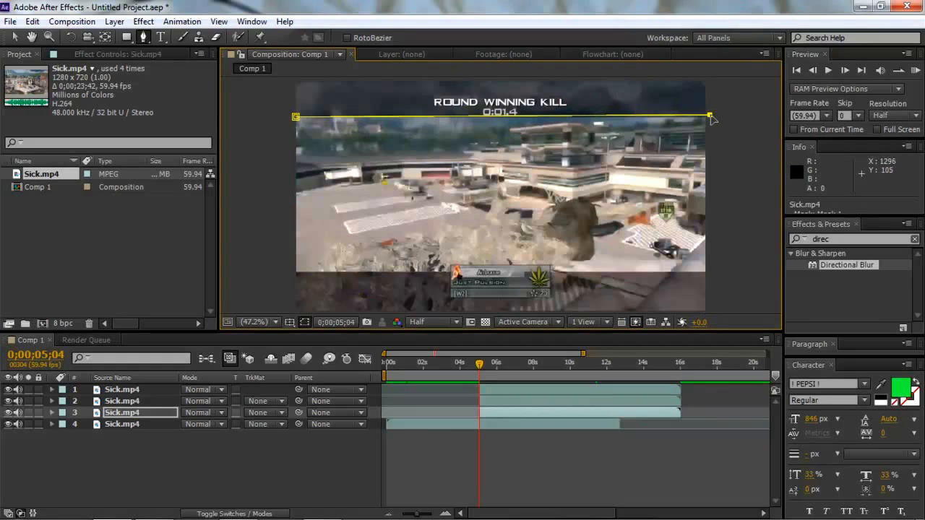
pyautogui.hotkey('ctrl', 'z')
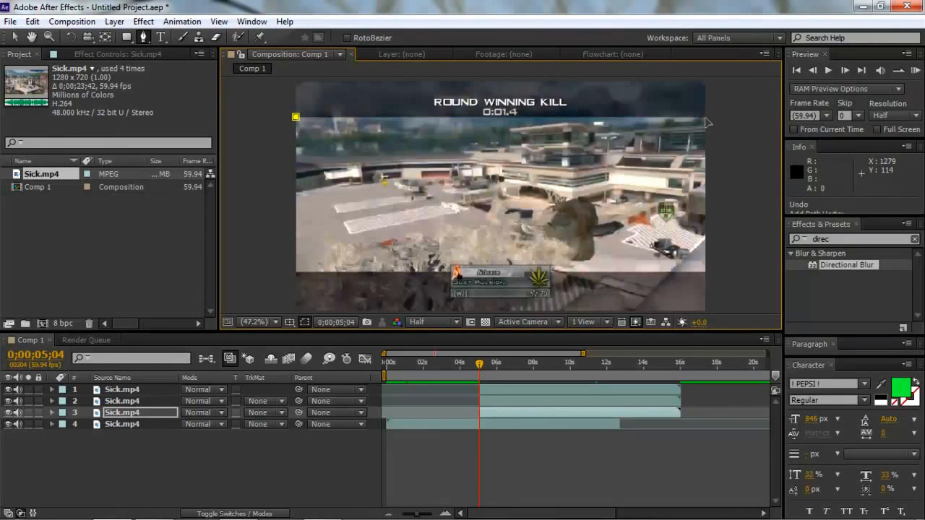
pyautogui.click(705, 118)
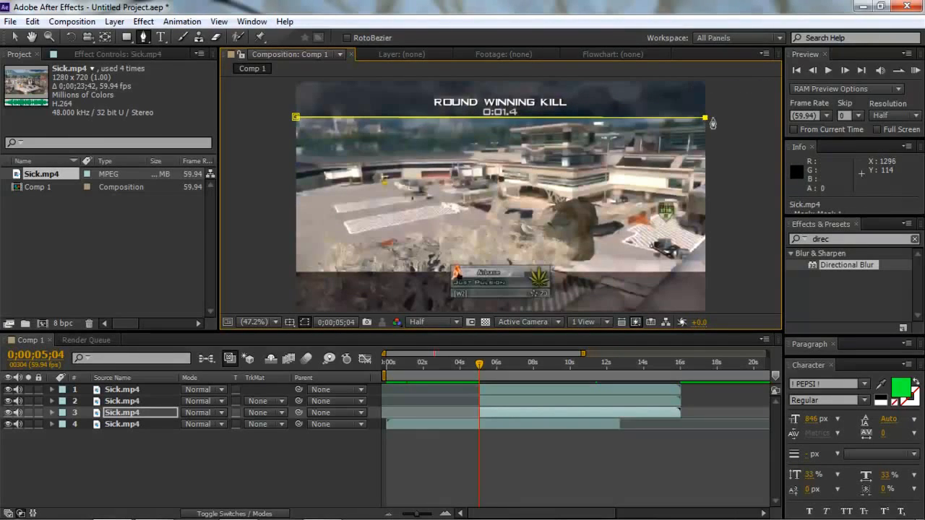
# - Run the layer 3 mask path outside the frame around the ROUND WINNING KILL bar and close it at its first point
pyautogui.click(274, 324)
pyautogui.click(292, 186)
pyautogui.click(672, 117)
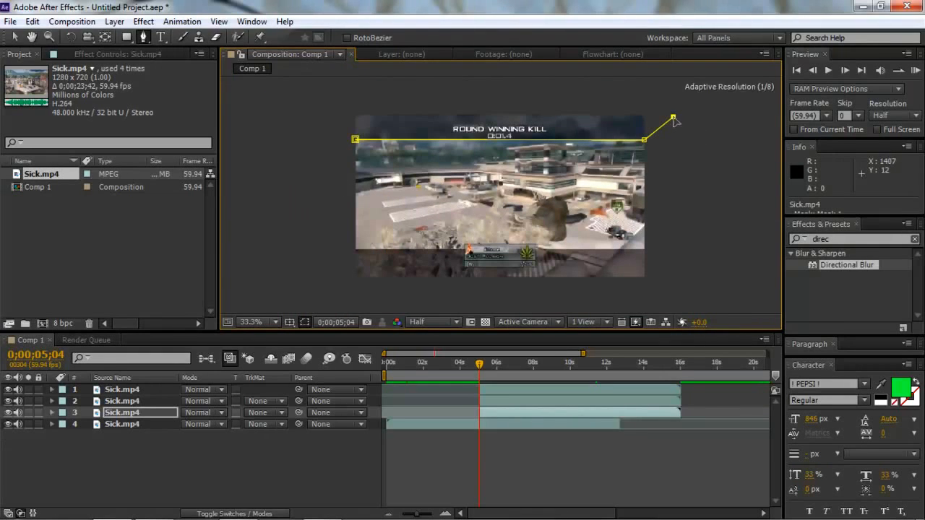
pyautogui.click(643, 100)
pyautogui.click(491, 103)
pyautogui.click(415, 100)
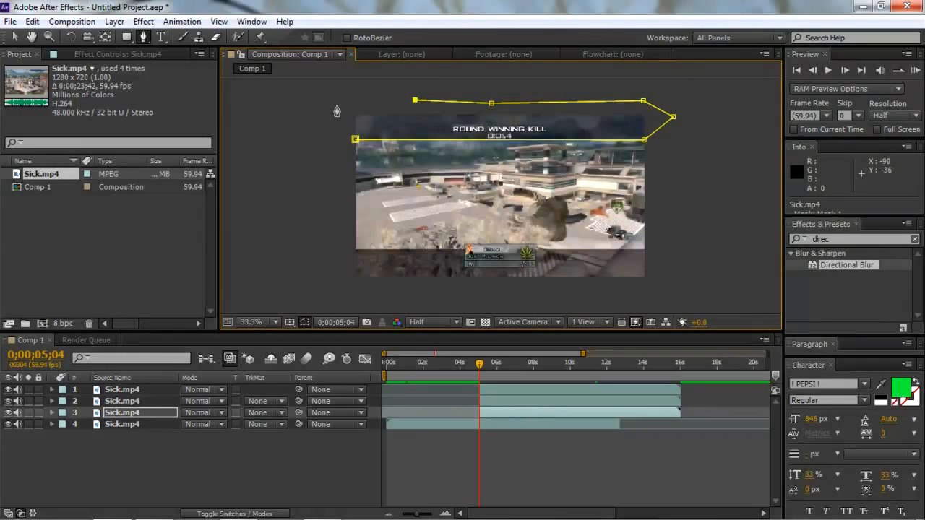
pyautogui.click(337, 106)
pyautogui.click(340, 128)
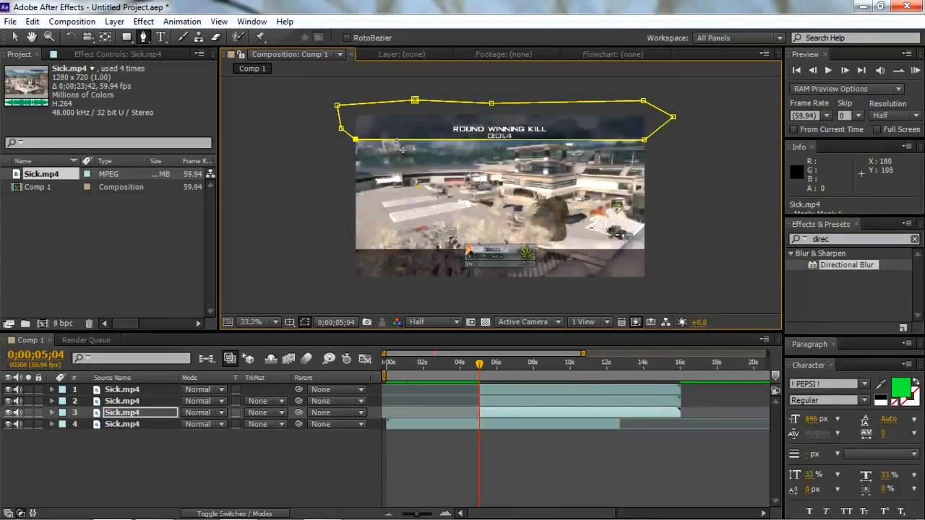
# - Start a Pen tool mask on layer 2 along the lower dark bar's upper border, from the frame's left edge to the player card
pyautogui.click(502, 398)
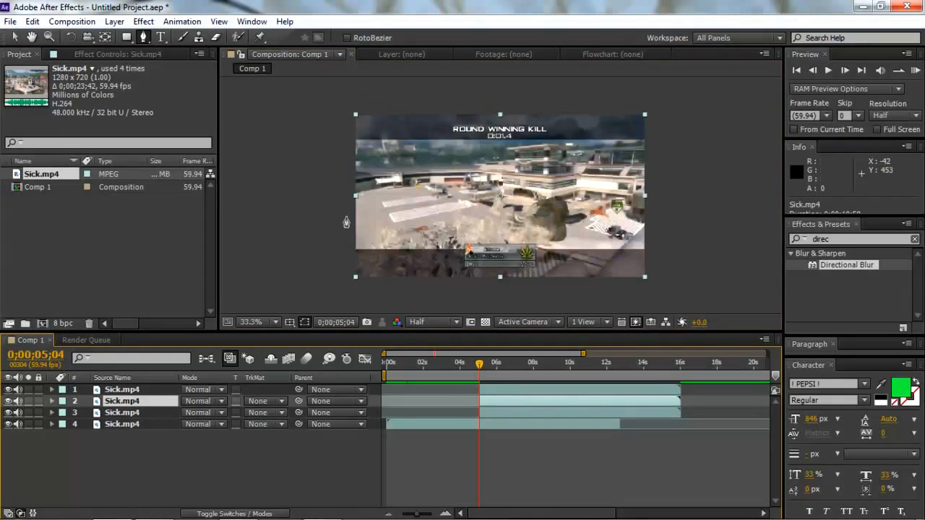
pyautogui.click(144, 37)
pyautogui.click(354, 248)
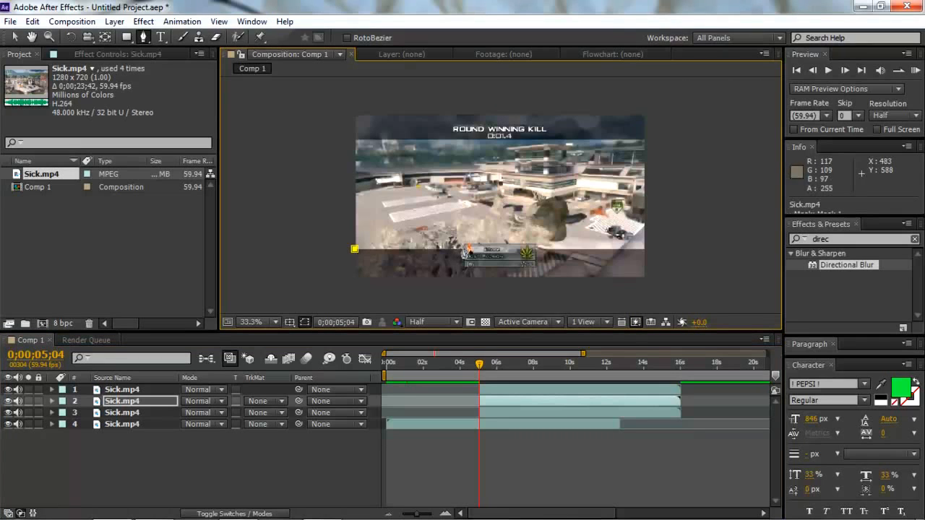
pyautogui.click(464, 248)
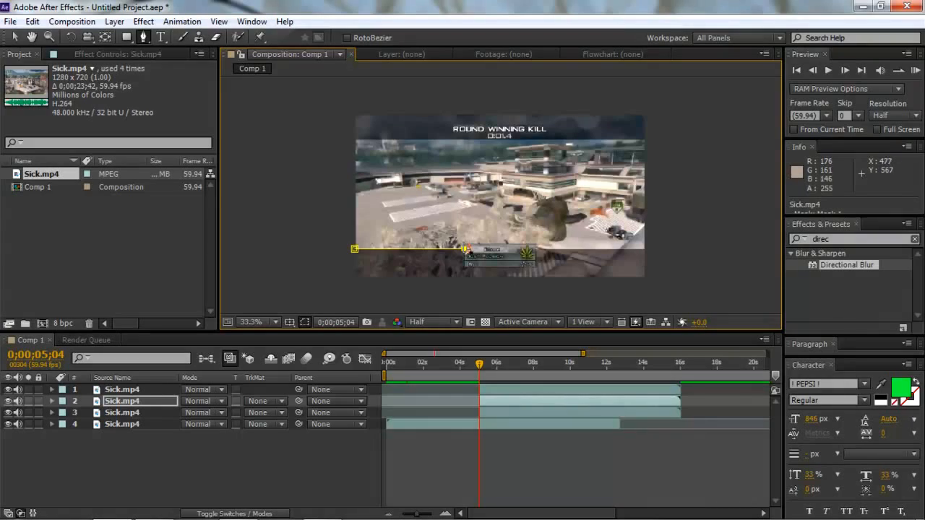
# - At 100% magnification, trace the layer 2 mask up and across the top of the player card and back down to the bar's border
pyautogui.click(274, 322)
pyautogui.click(268, 218)
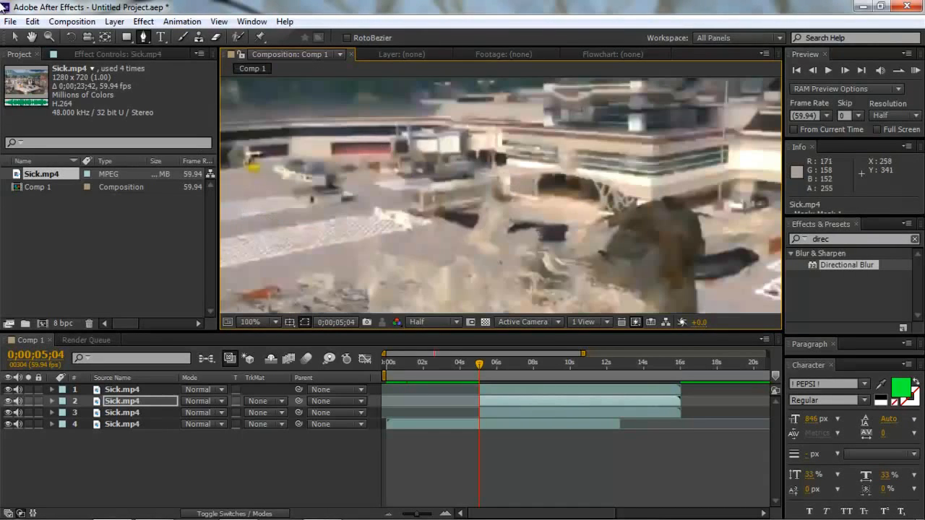
pyautogui.click(32, 37)
pyautogui.moveTo(437, 286); pyautogui.dragTo(427, 171)
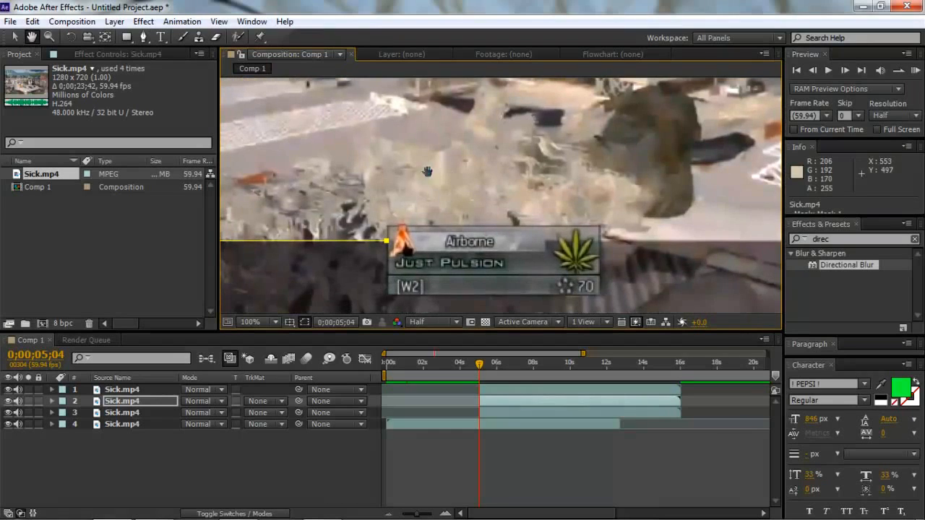
pyautogui.click(143, 37)
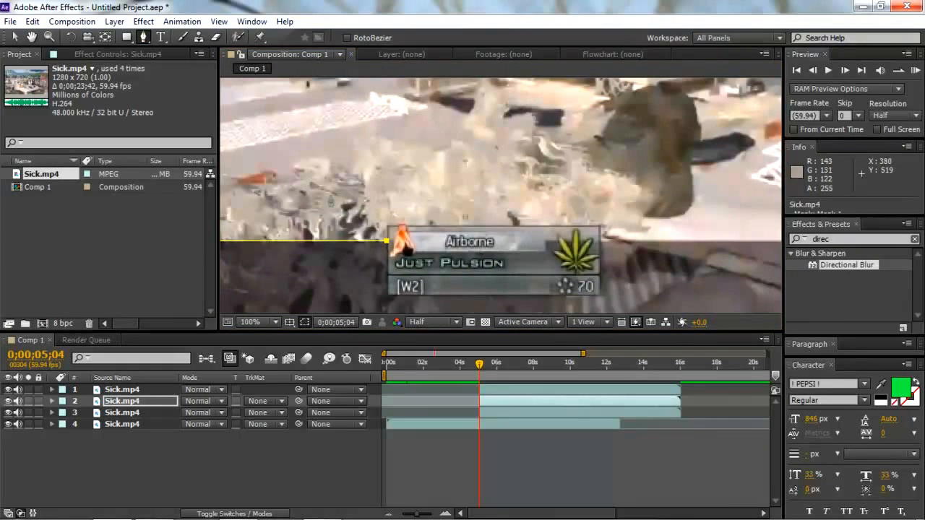
pyautogui.click(386, 226)
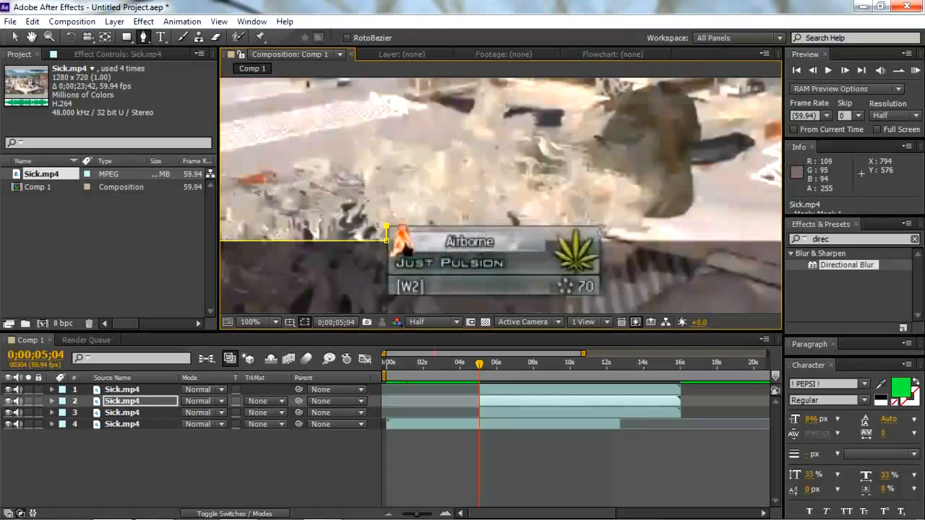
pyautogui.click(600, 225)
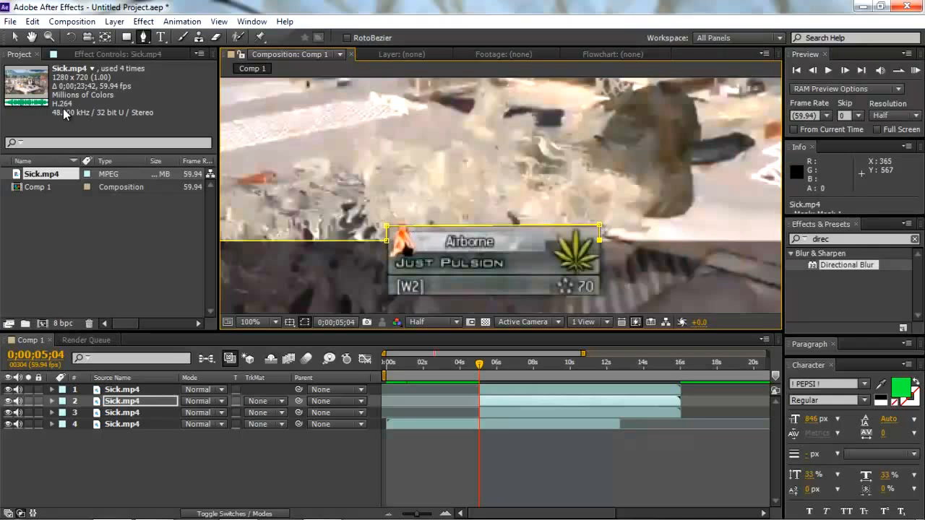
# - Extend the layer 2 mask along the bar's border to the frame's right edge and around outside the lower right corner
pyautogui.click(32, 37)
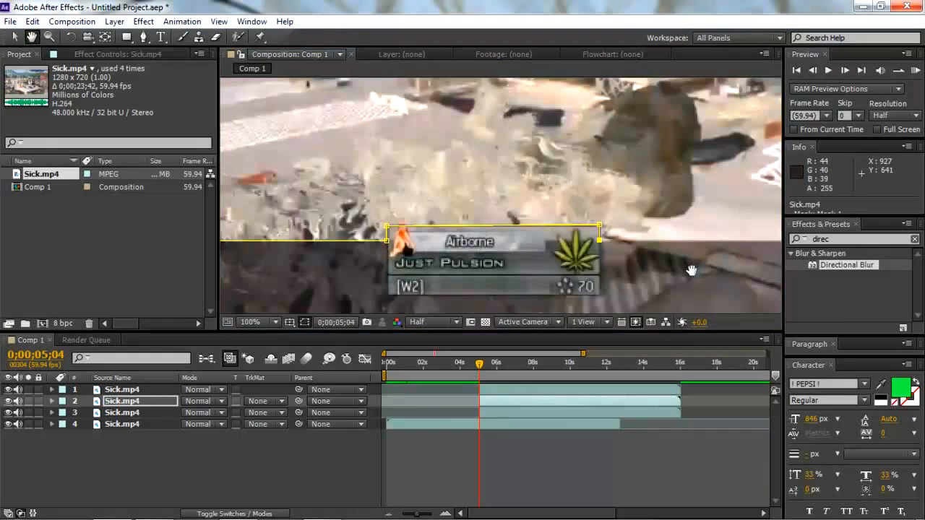
pyautogui.moveTo(658, 273); pyautogui.dragTo(385, 229)
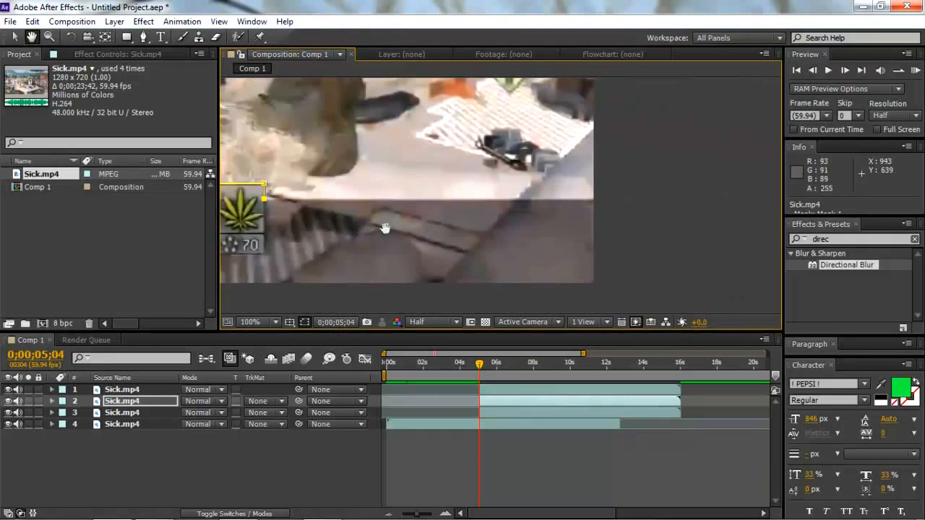
pyautogui.click(143, 37)
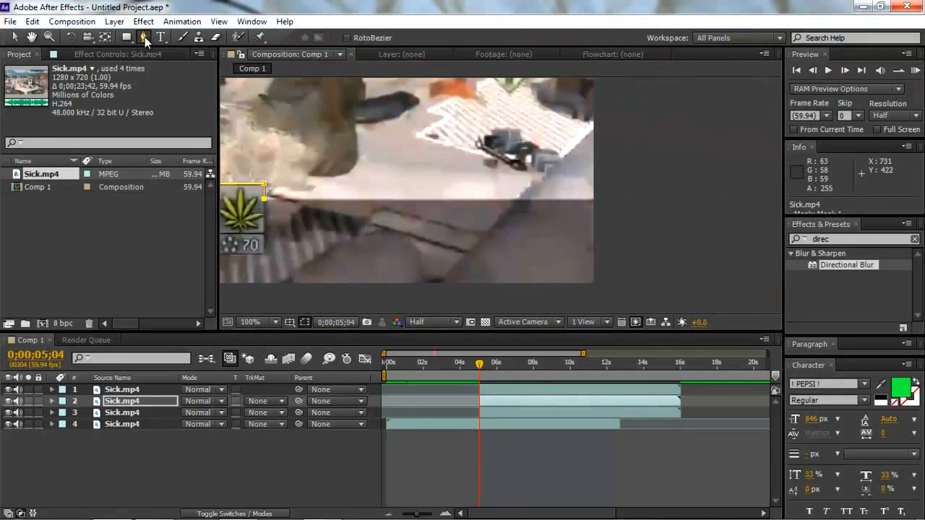
pyautogui.click(595, 196)
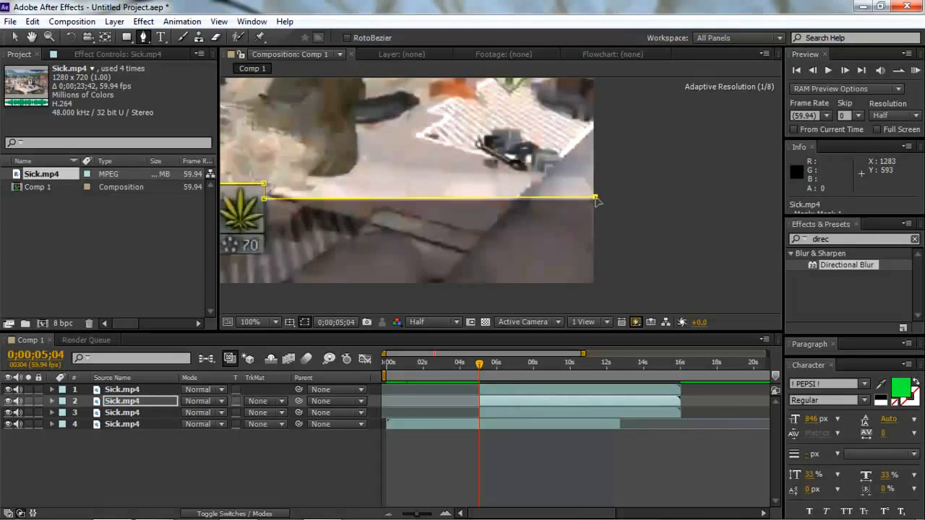
pyautogui.click(611, 246)
pyautogui.click(596, 301)
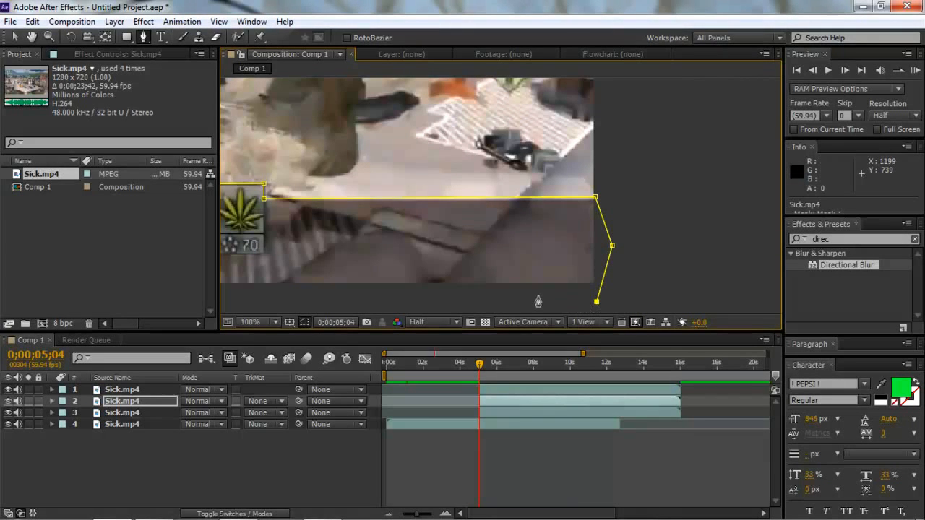
# - Close the layer 2 mask by running its path below the frame and back to the first point at the left edge
pyautogui.click(263, 322)
pyautogui.click(268, 198)
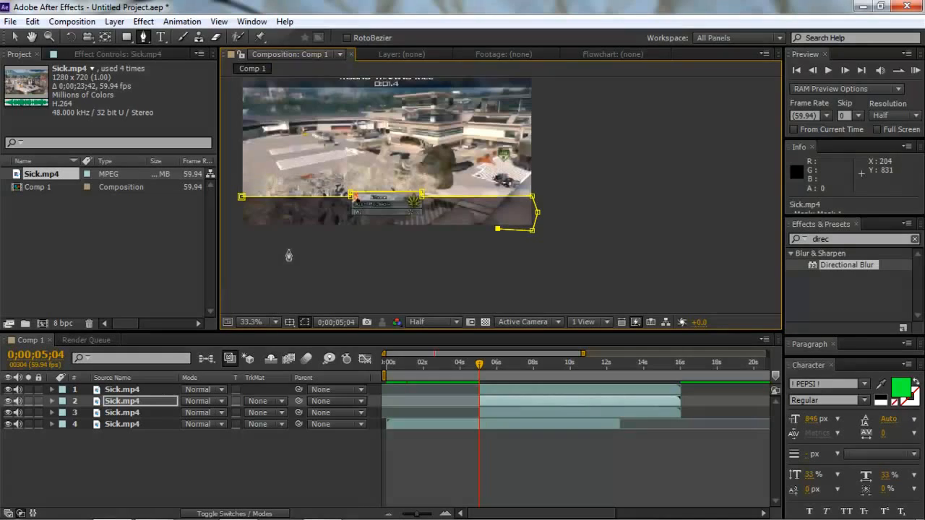
pyautogui.click(247, 233)
pyautogui.click(240, 197)
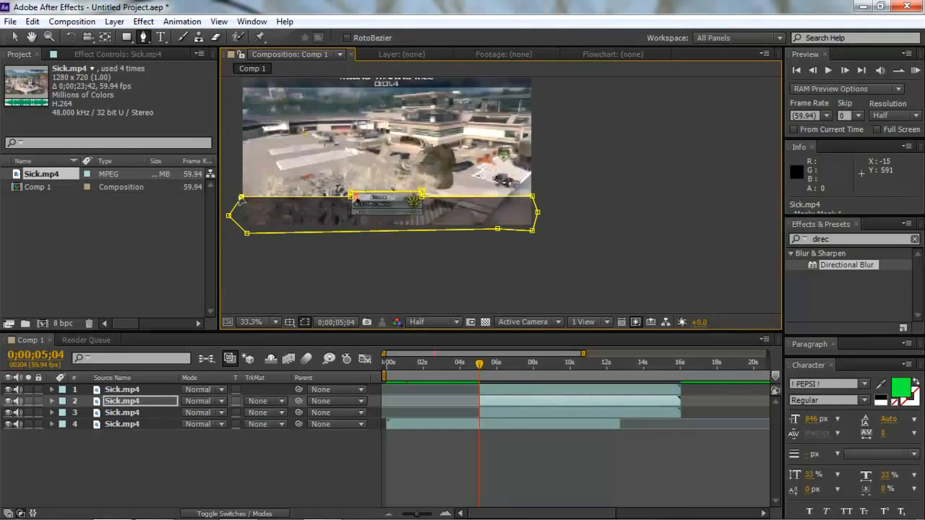
pyautogui.click(263, 322)
pyautogui.click(267, 89)
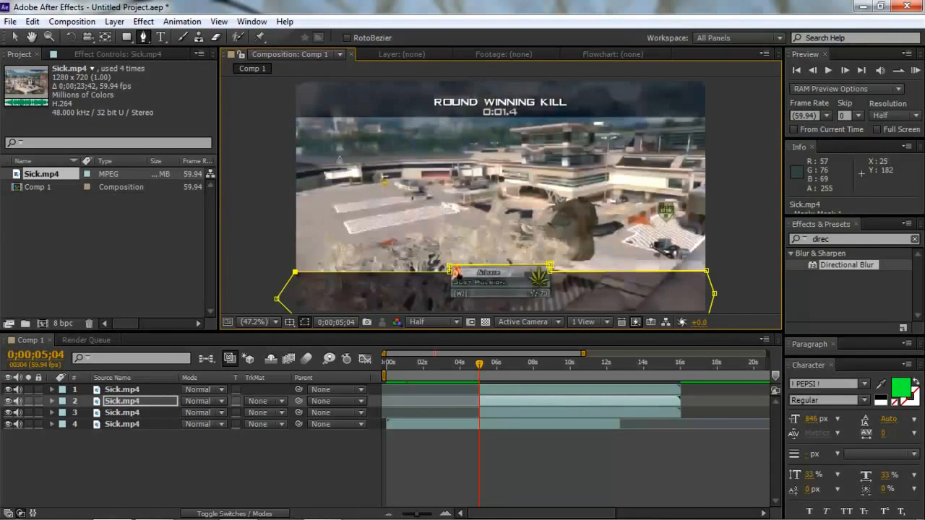
pyautogui.press('v')
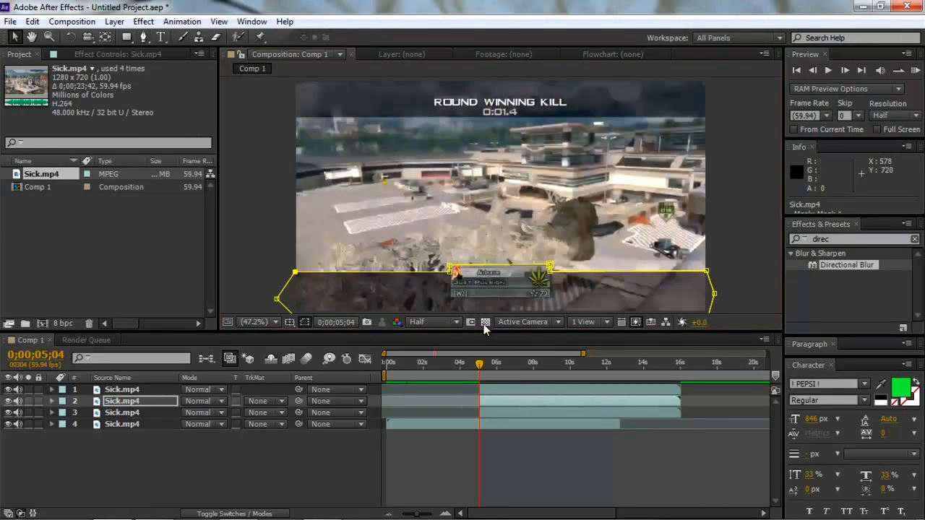
# - Check the finished masks by switching between layers 3 and 2
pyautogui.click(490, 411)
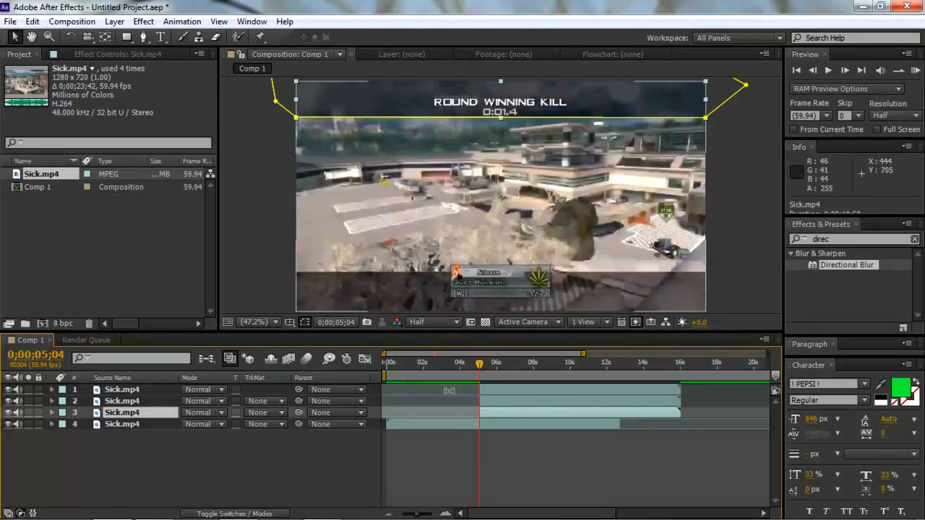
pyautogui.click(502, 401)
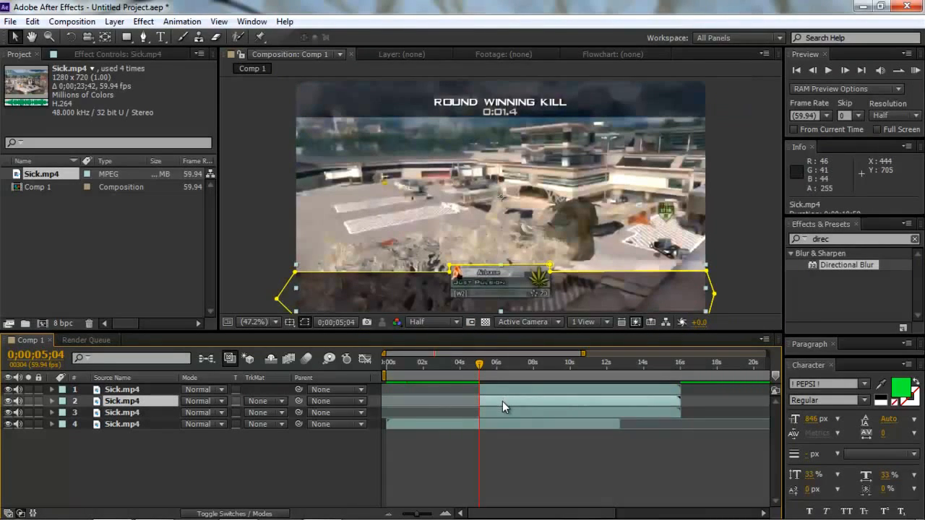
pyautogui.click(503, 411)
pyautogui.click(503, 401)
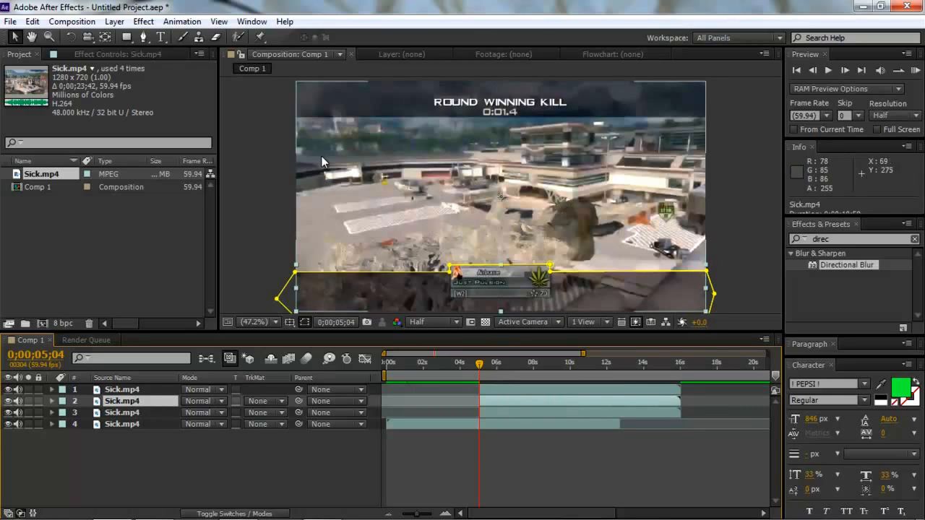
# - Start a Pen mask on layer 1 along the top bar's lower border, then down the frame's right edge to the bottom bar's border
pyautogui.click(571, 387)
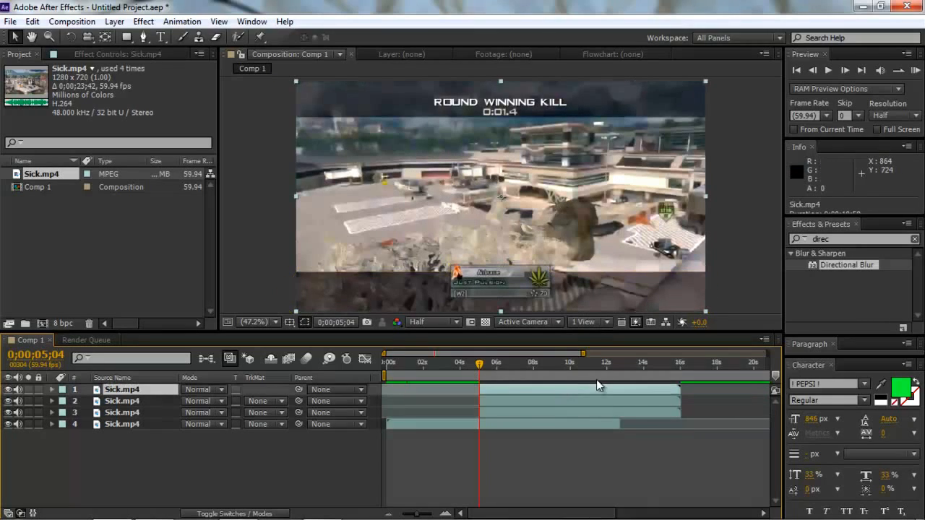
pyautogui.click(143, 36)
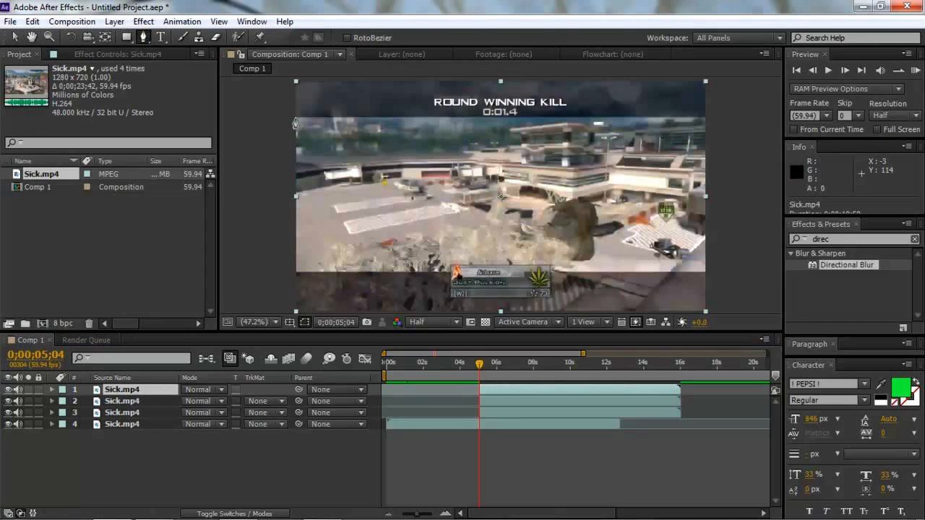
pyautogui.click(295, 116)
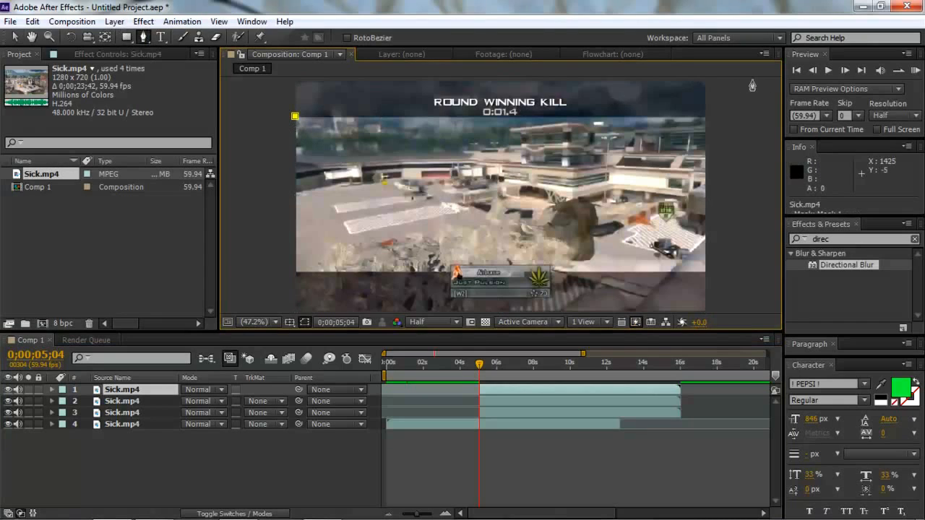
pyautogui.click(706, 117)
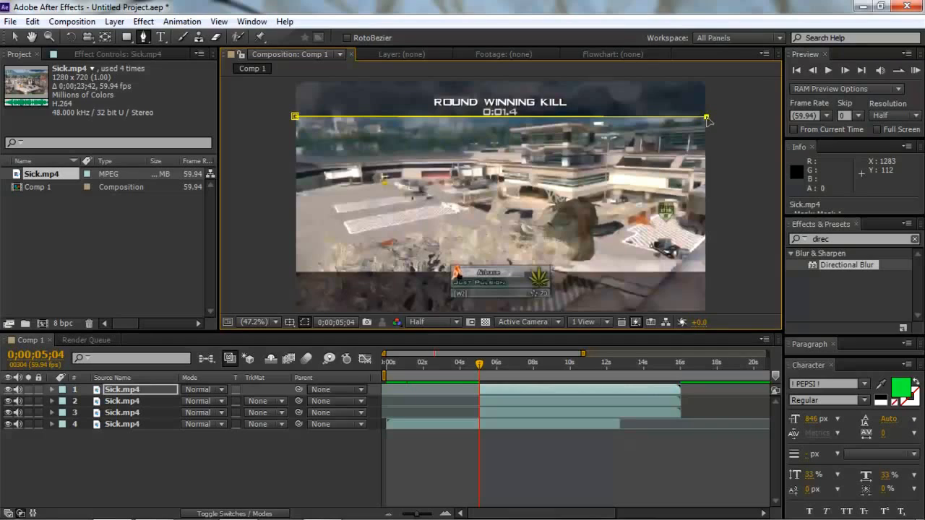
pyautogui.click(709, 195)
pyautogui.click(709, 221)
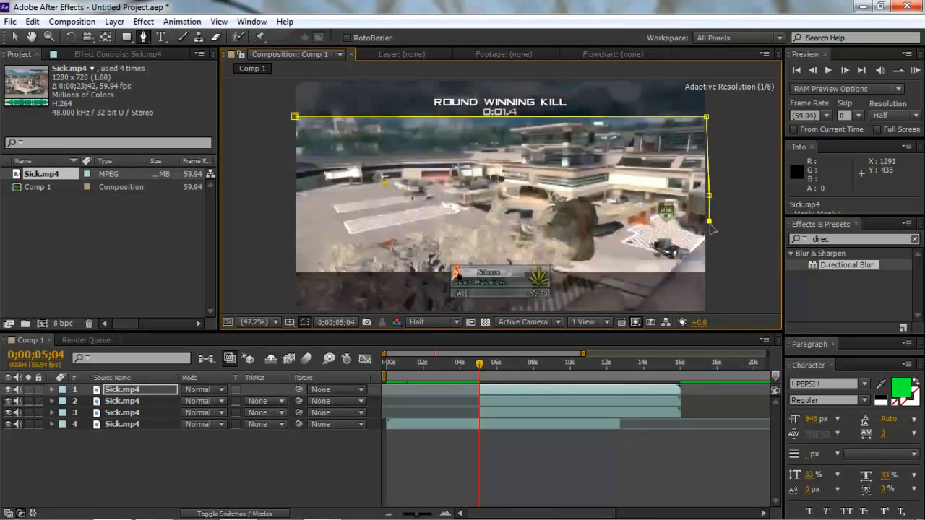
pyautogui.click(709, 250)
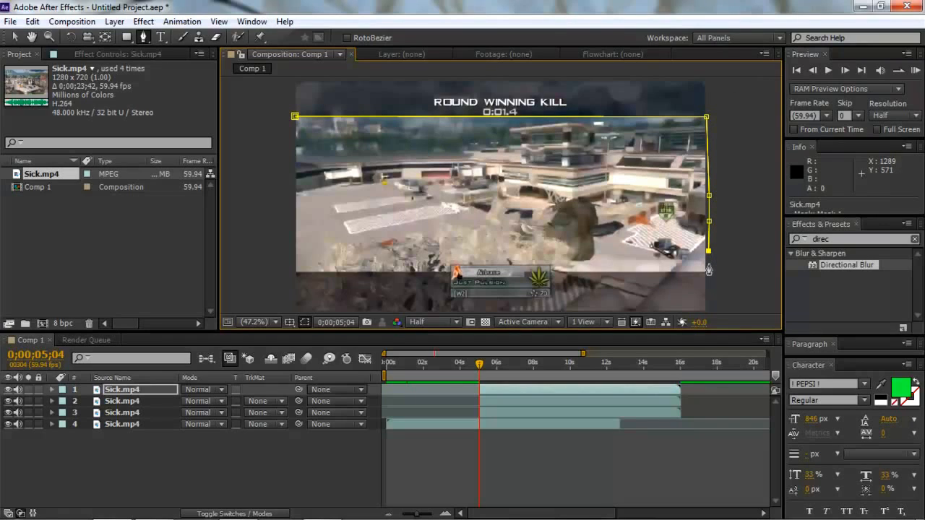
pyautogui.click(706, 271)
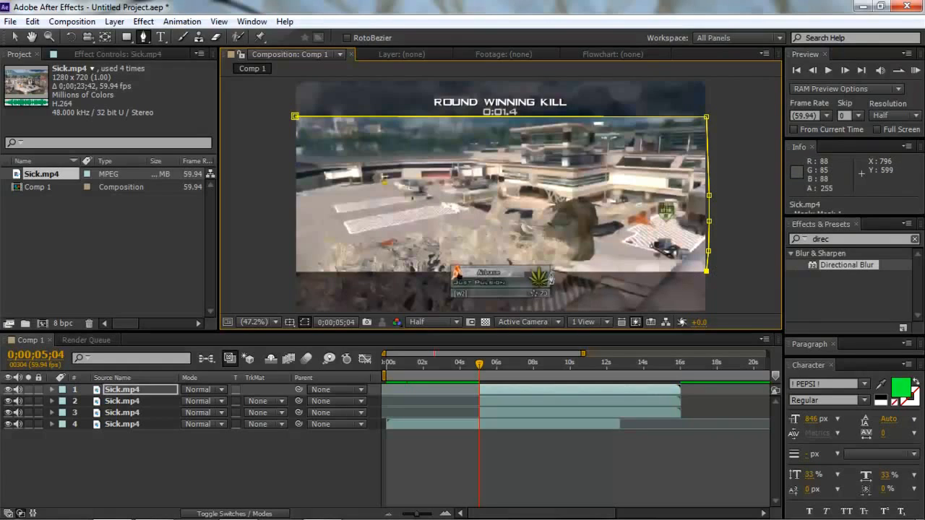
# - Trace the layer 1 mask along the bottom bar's border, around the top of the player card, and on to the frame's left edge
pyautogui.click(551, 273)
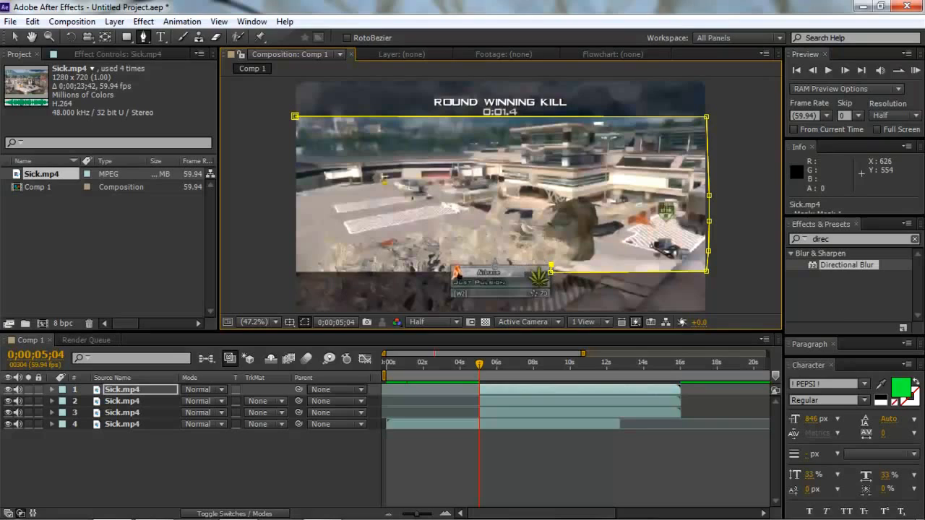
pyautogui.click(449, 265)
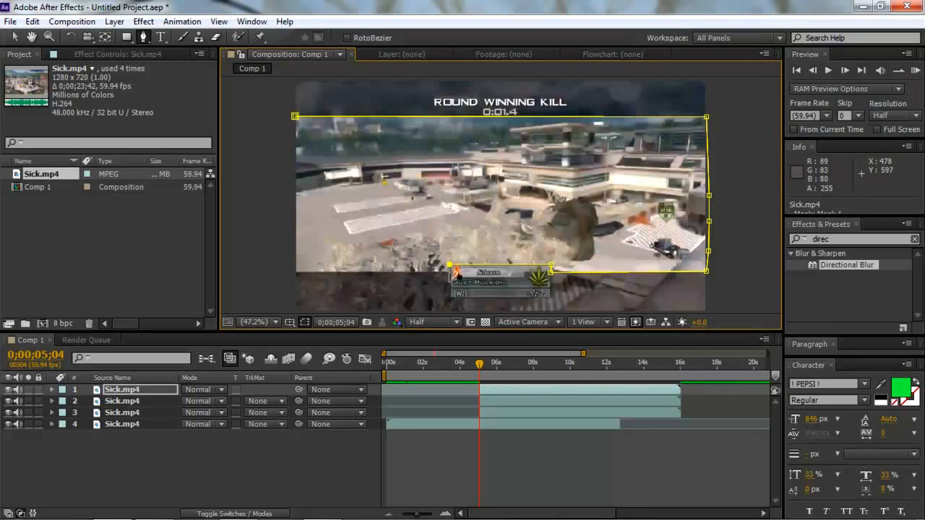
pyautogui.click(295, 272)
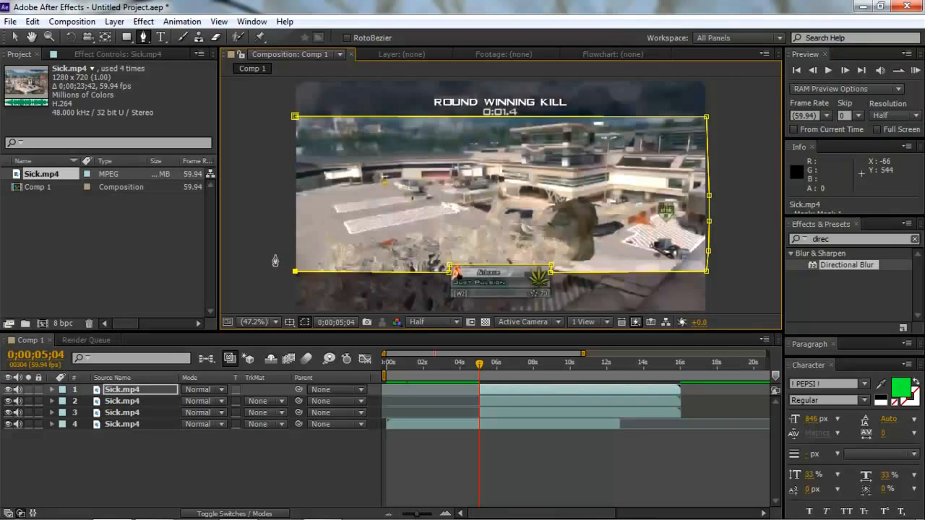
pyautogui.hotkey('ctrl', 'z')
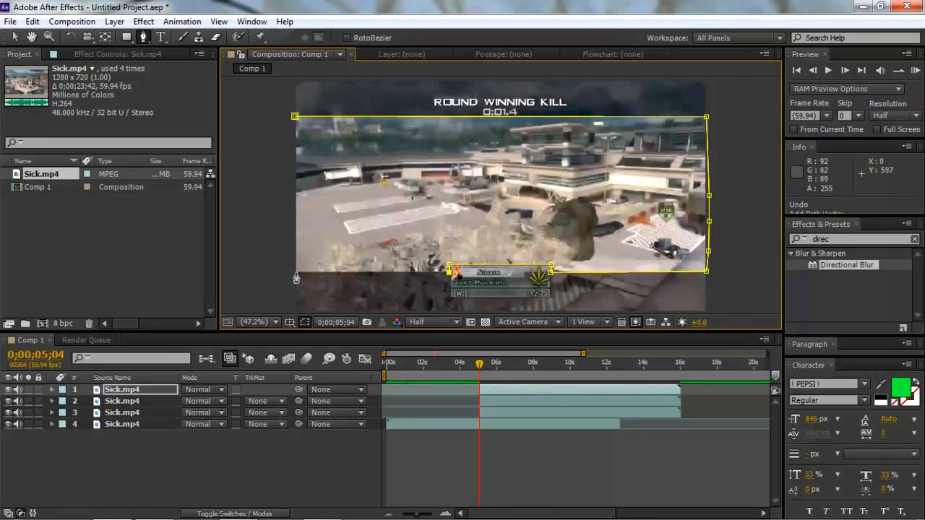
pyautogui.click(296, 273)
# - Close the layer 1 mask by running its path up outside the frame's left edge to the first point
pyautogui.click(280, 245)
pyautogui.click(281, 121)
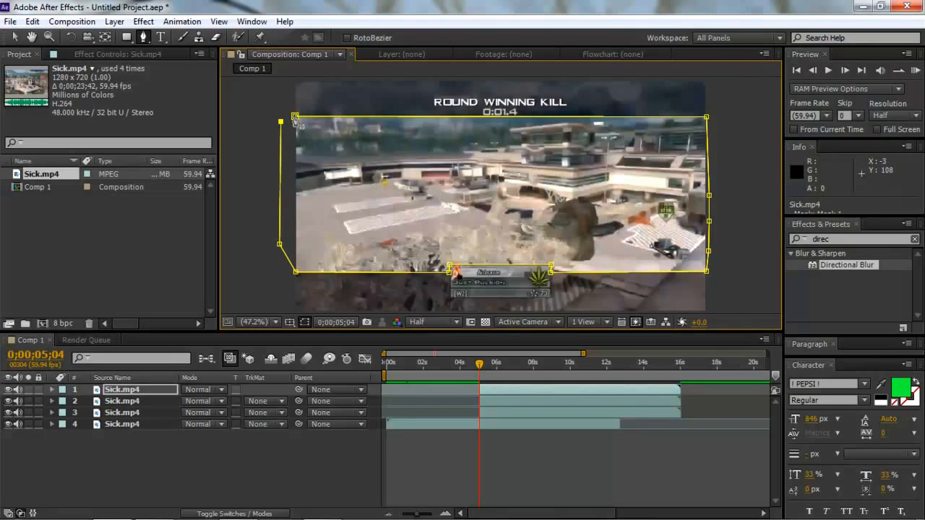
pyautogui.click(294, 116)
pyautogui.moveTo(402, 515); pyautogui.dragTo(417, 516)
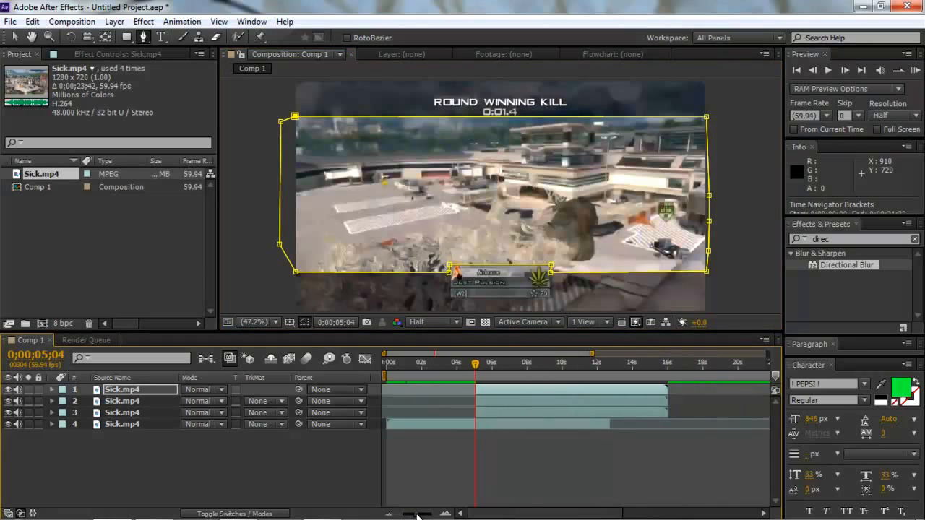
# - With layers 2 and 3 both selected, enable Position keyframing at 0;00;05;04
pyautogui.click(499, 397)
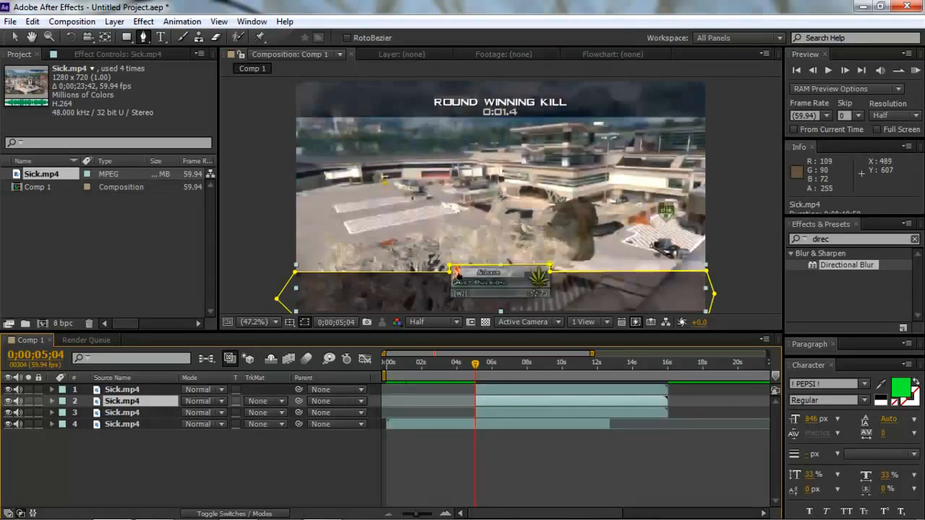
pyautogui.click(6, 22)
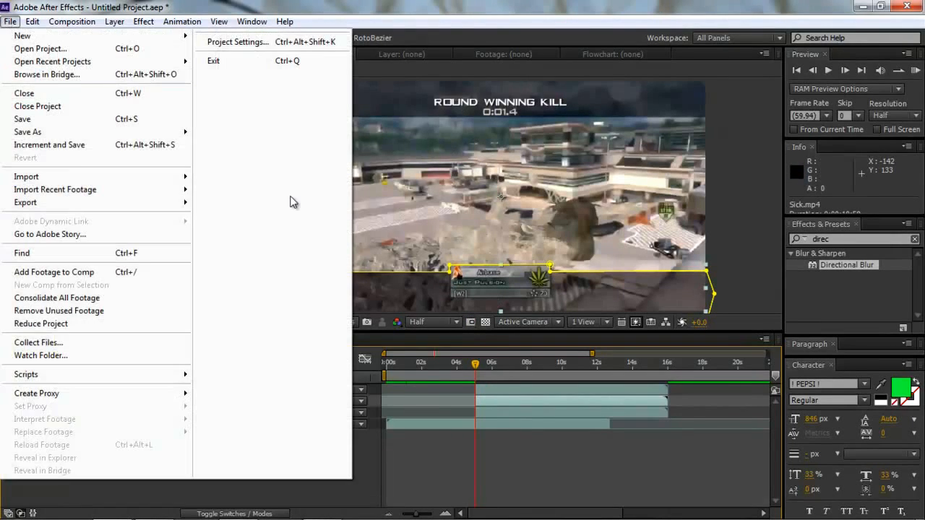
pyautogui.click(227, 3)
pyautogui.click(10, 37)
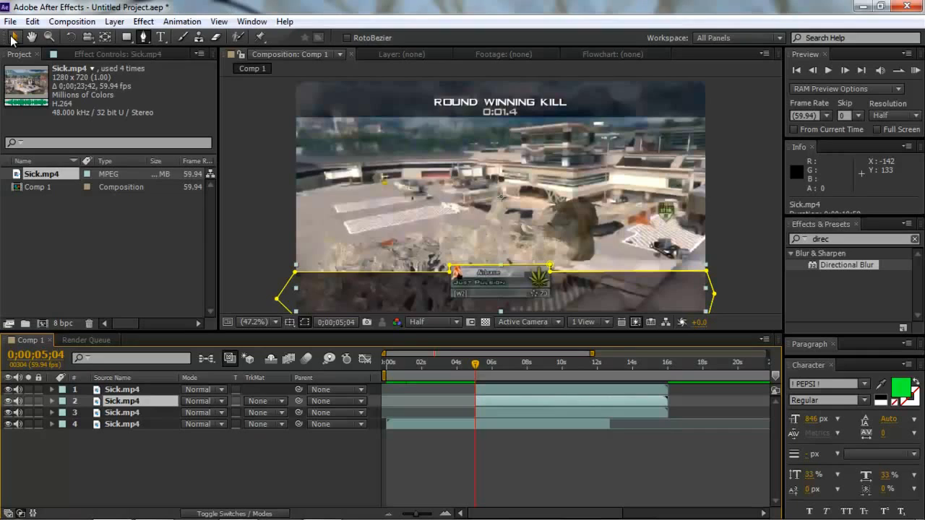
pyautogui.click(500, 414)
pyautogui.click(498, 405)
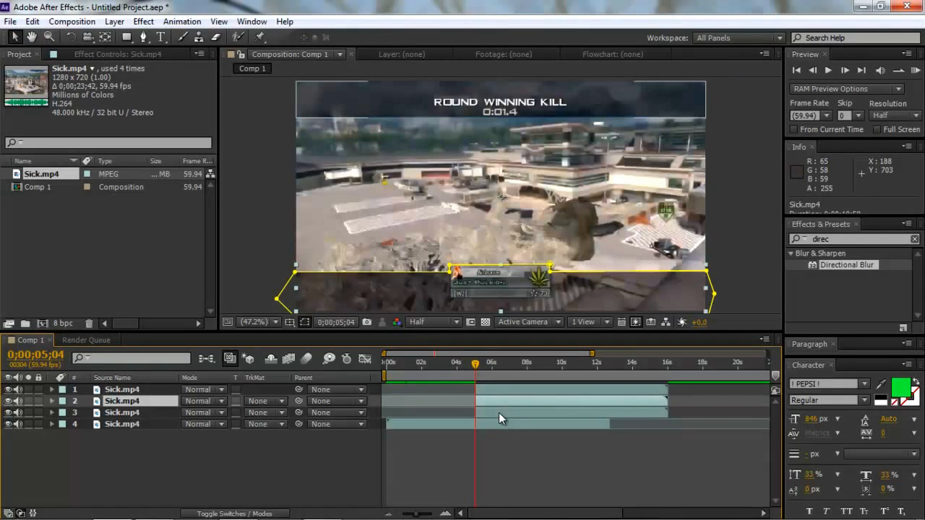
pyautogui.keyDown('ctrl'); pyautogui.click(498, 412); pyautogui.keyUp('ctrl')
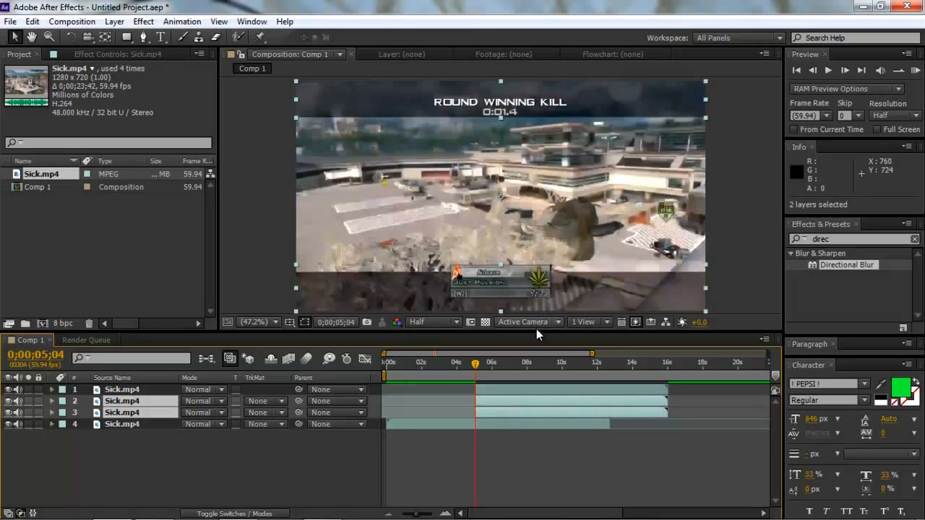
pyautogui.press('p')
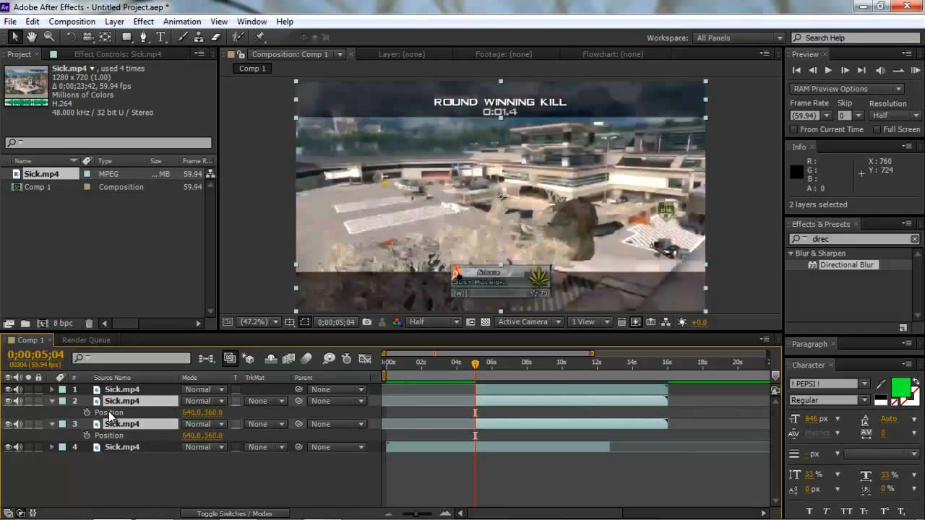
pyautogui.click(87, 413)
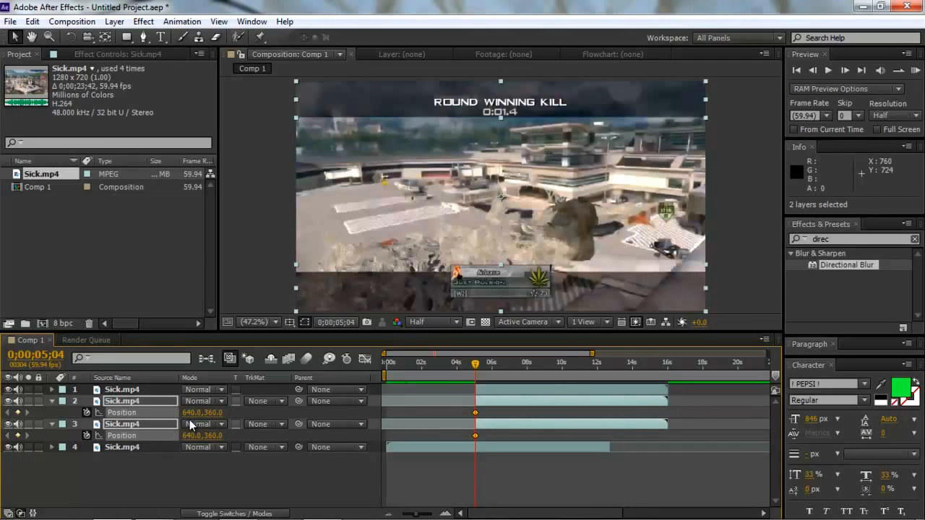
# - Move layers 2 and 3 out past the frame's right edge, setting their Position to 1939, 360
pyautogui.moveTo(191, 412); pyautogui.dragTo(609, 334)
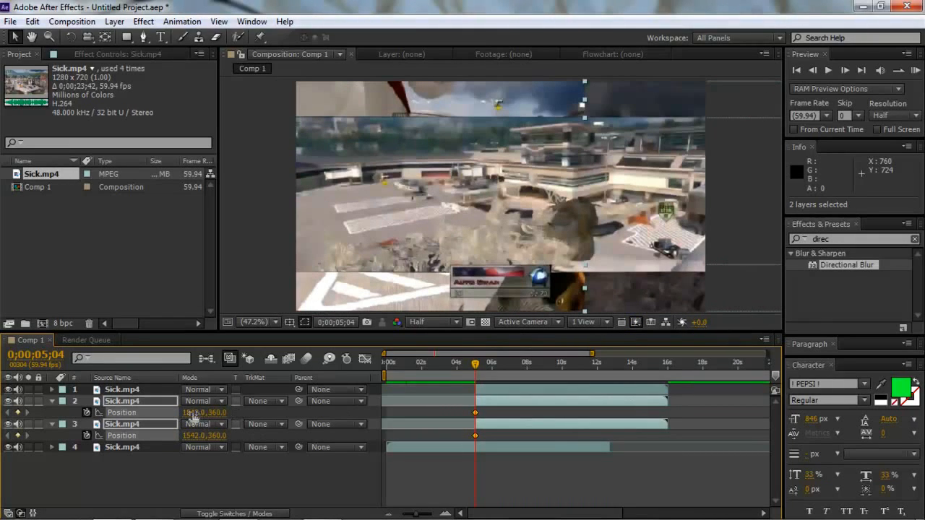
pyautogui.moveTo(217, 412); pyautogui.dragTo(457, 406)
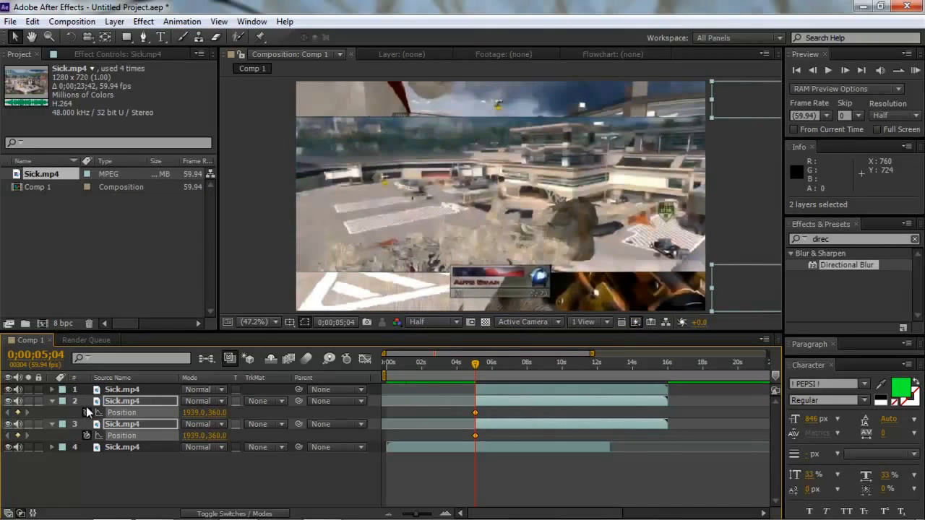
pyautogui.click(51, 401)
# - Keyframe layer 1's Position at 0;00;05;04 and move it out past the frame's left edge to -653, 360
pyautogui.click(511, 390)
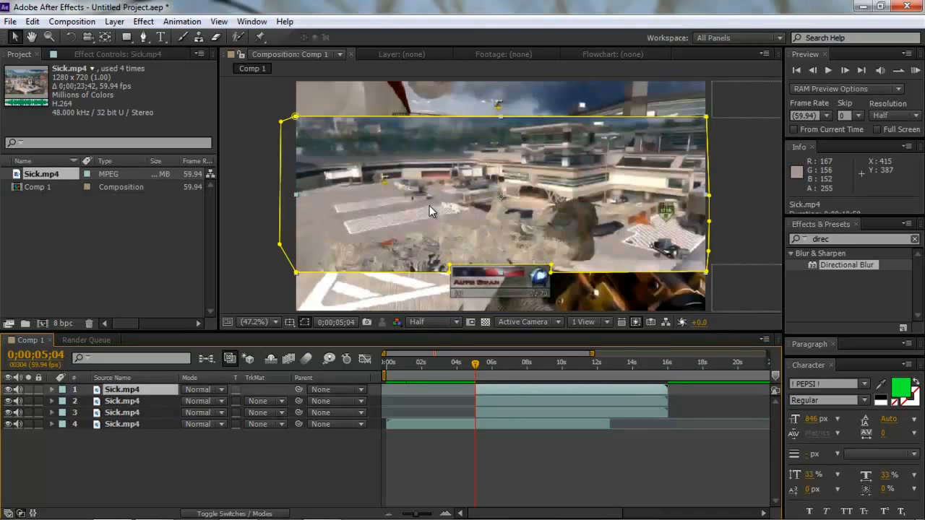
pyautogui.press('p')
pyautogui.click(87, 402)
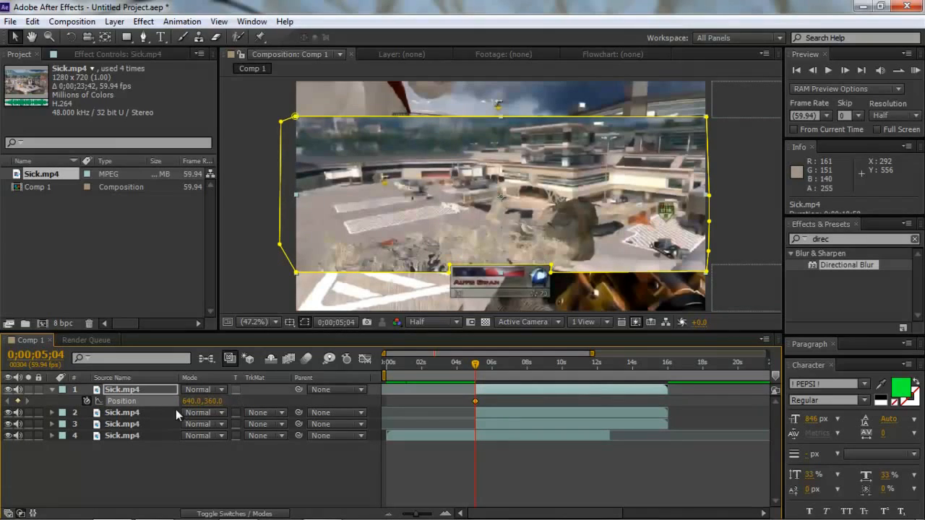
pyautogui.moveTo(206, 402); pyautogui.dragTo(81, 401)
pyautogui.moveTo(188, 403); pyautogui.dragTo(138, 412)
pyautogui.moveTo(203, 403); pyautogui.dragTo(36, 403)
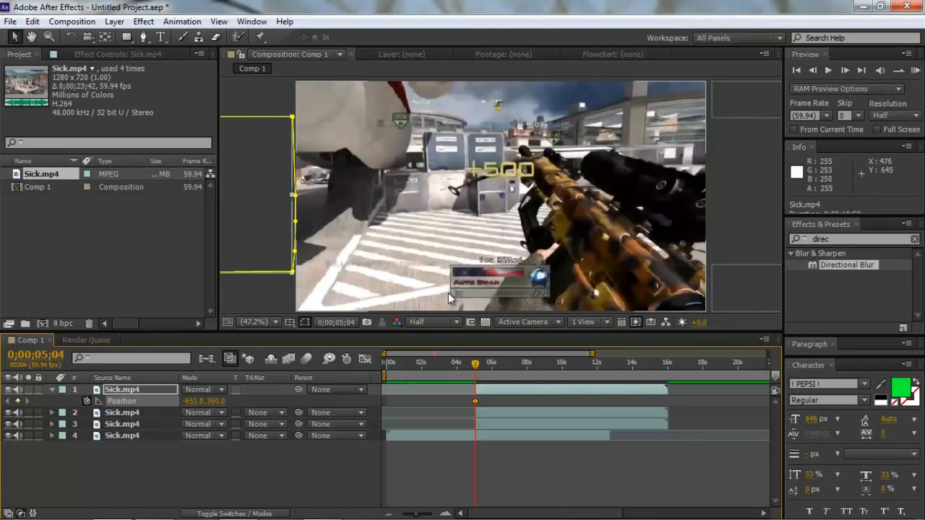
pyautogui.click(52, 390)
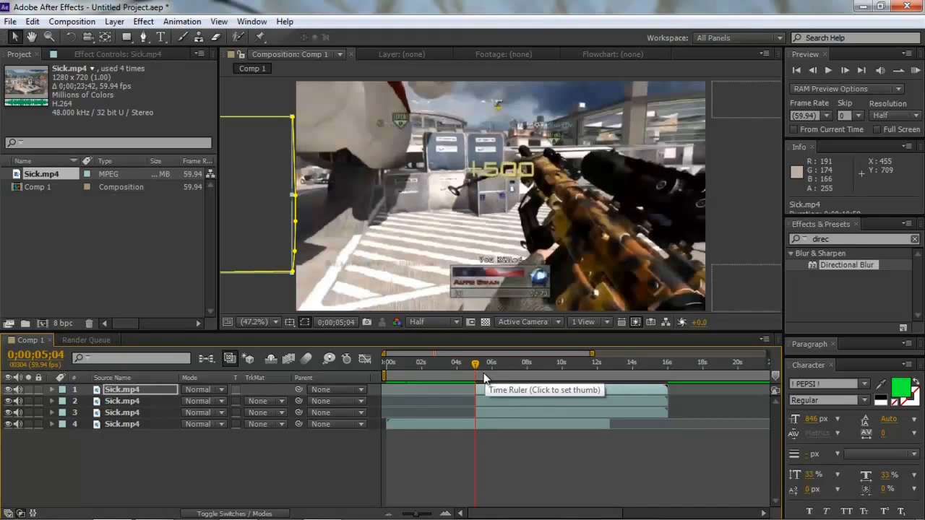
# - Add a Position keyframe at 0;00;05;19 on each of layers 1, 2 and 3, using their current off-frame positions
pyautogui.click(444, 513)
pyautogui.click(444, 513)
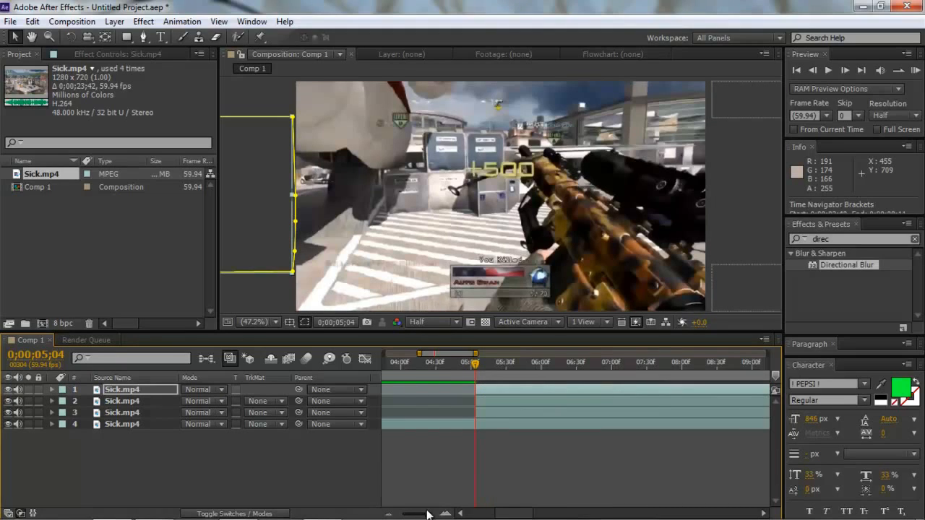
pyautogui.click(388, 514)
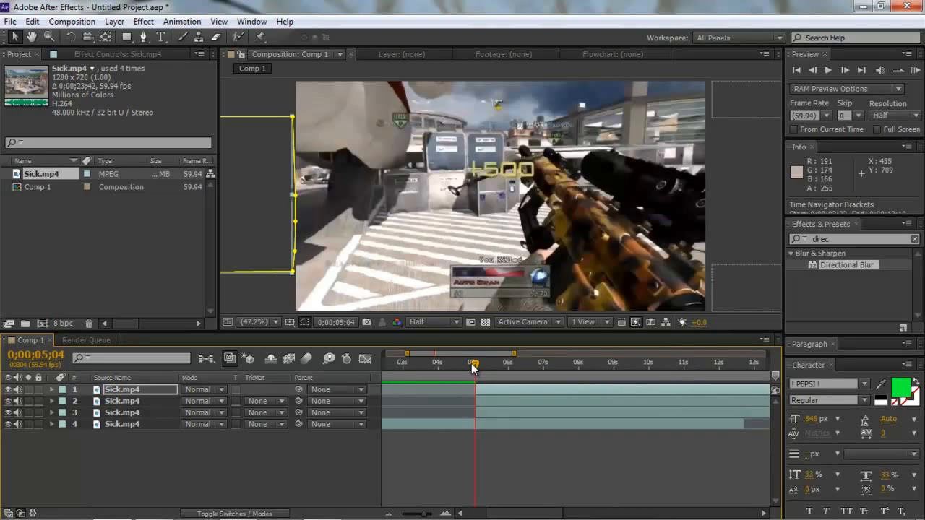
pyautogui.moveTo(474, 369); pyautogui.dragTo(483, 364)
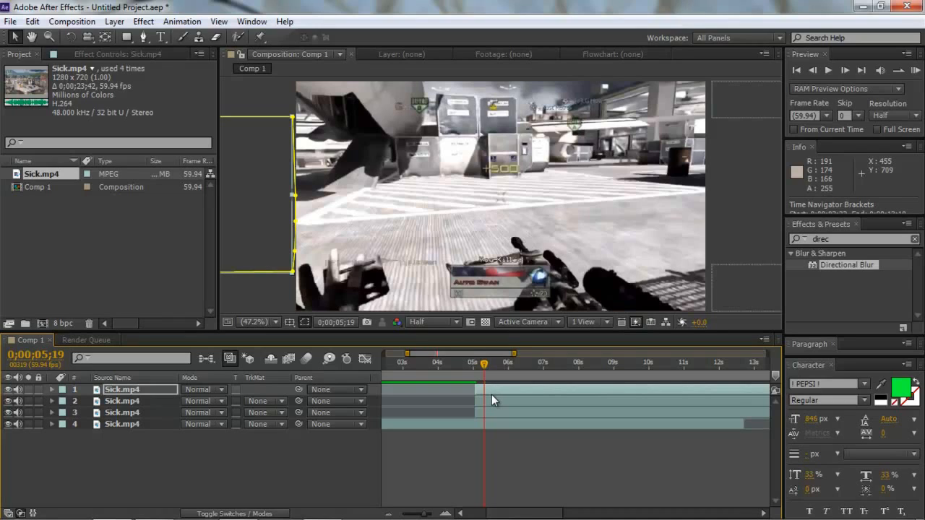
pyautogui.keyDown('shift'); pyautogui.click(496, 412); pyautogui.keyUp('shift')
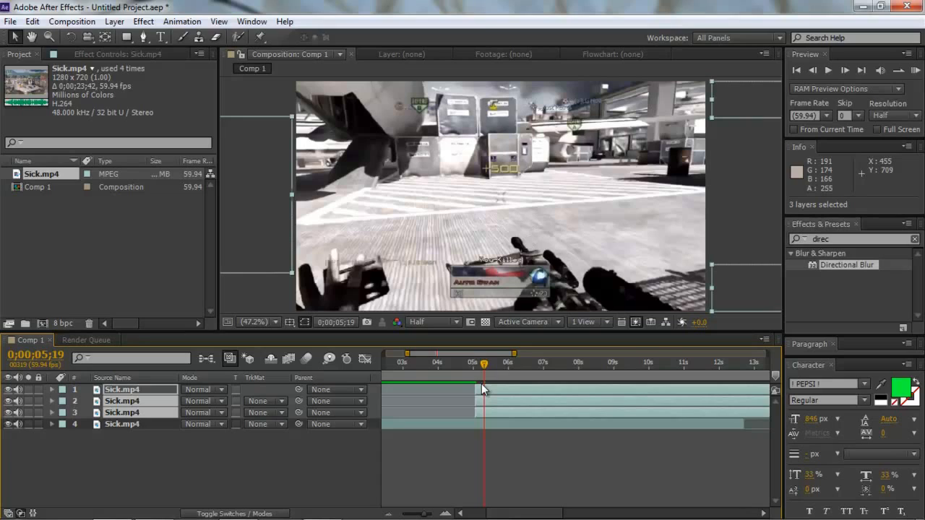
pyautogui.press('p')
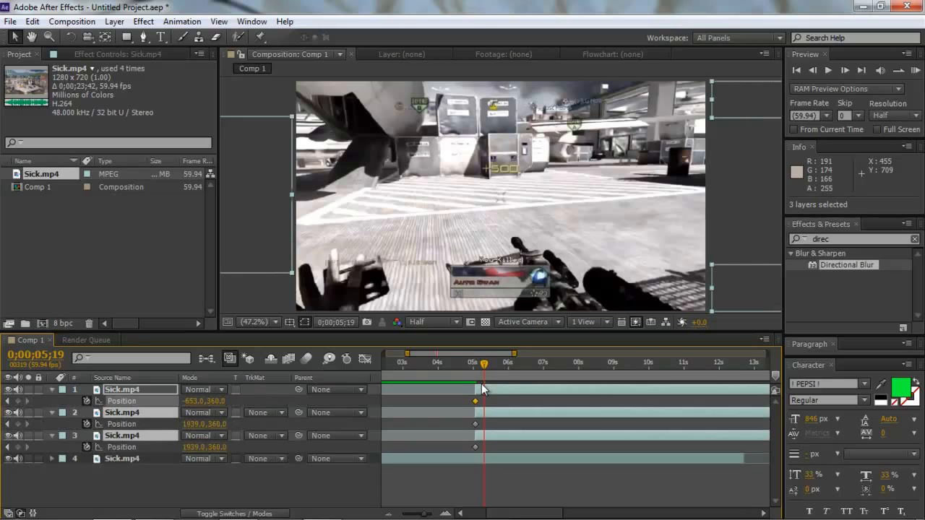
pyautogui.click(18, 401)
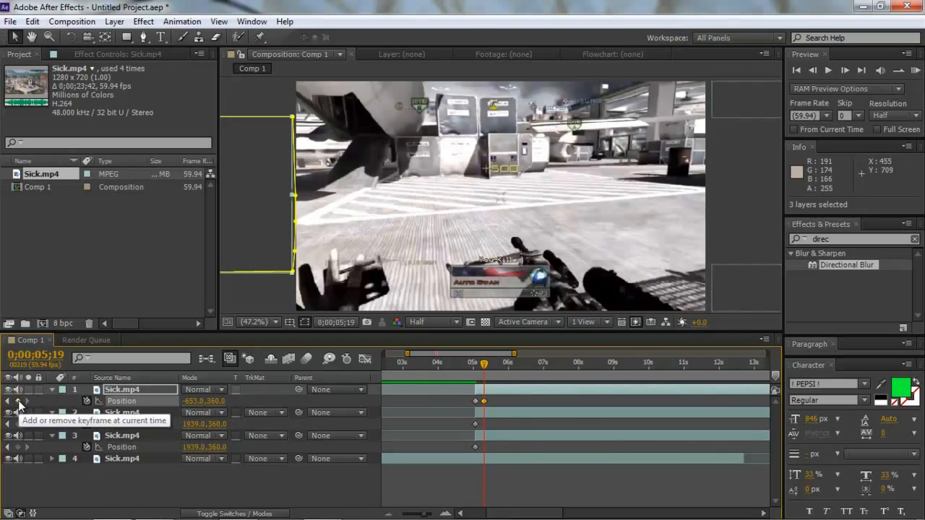
pyautogui.click(495, 411)
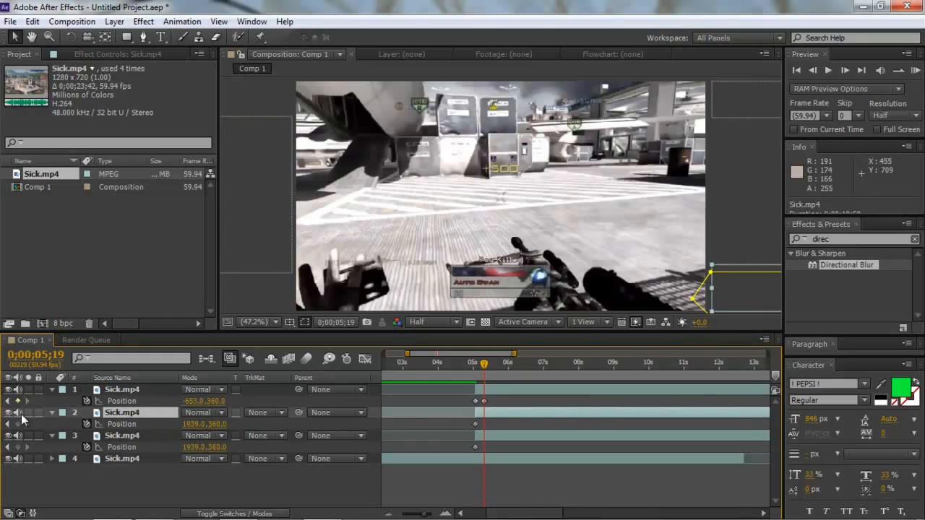
pyautogui.click(18, 424)
pyautogui.click(487, 436)
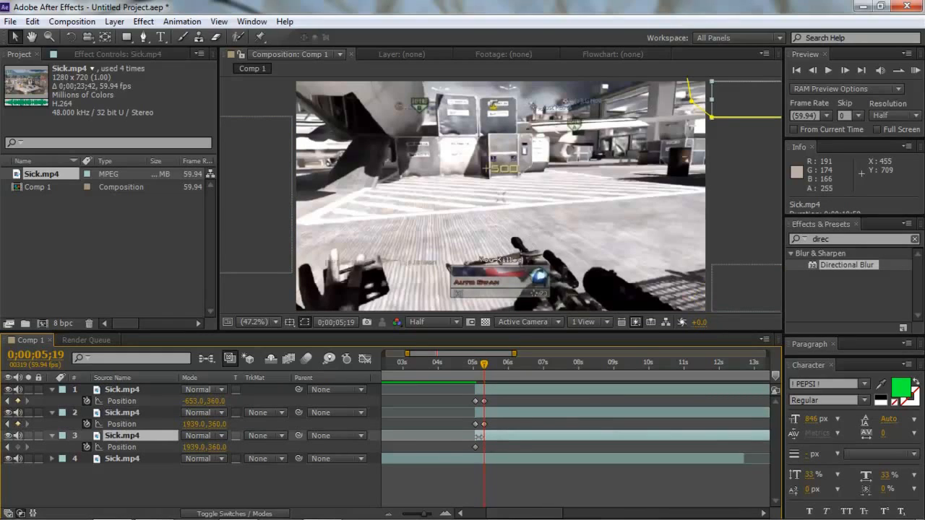
pyautogui.click(18, 447)
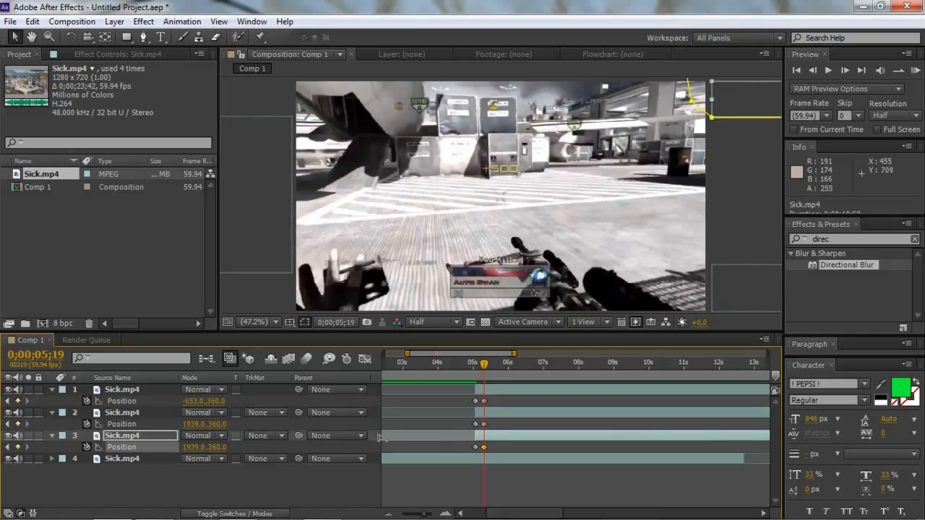
# - At 0;00;05;19, set the Position of layer 1 and then layer 2 to 640, 360 so both fill the frame
pyautogui.click(501, 388)
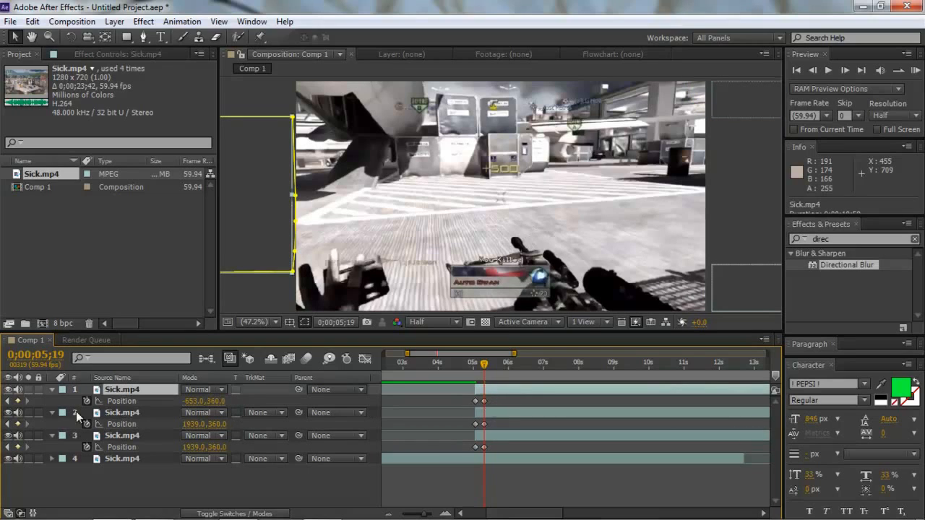
pyautogui.click(193, 401)
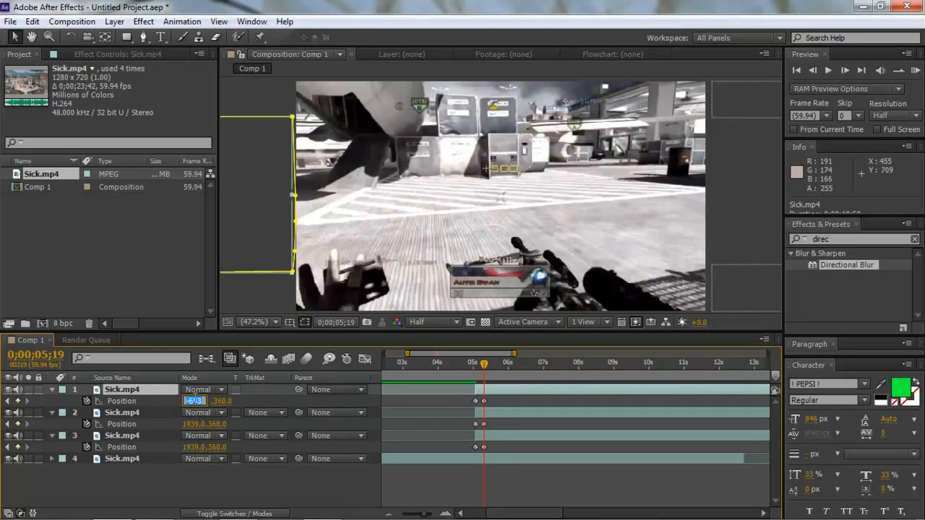
pyautogui.press('Return')
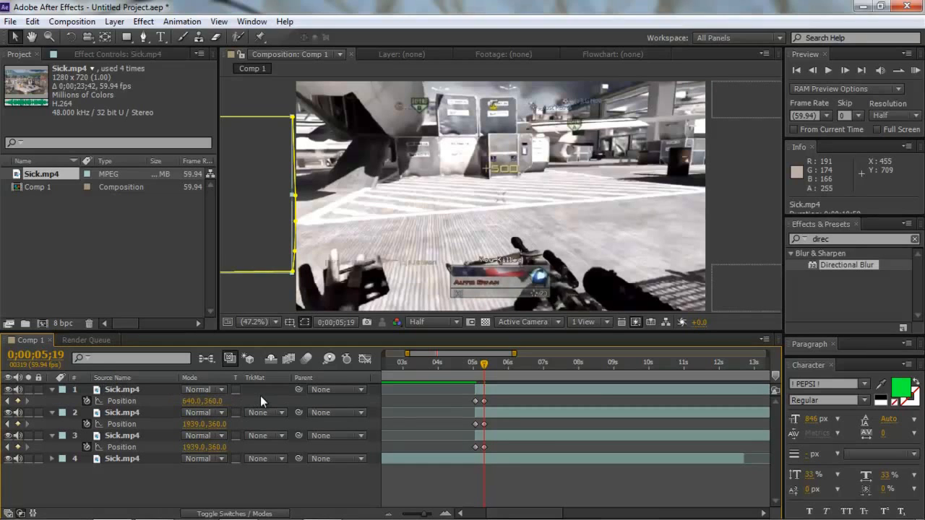
pyautogui.click(510, 410)
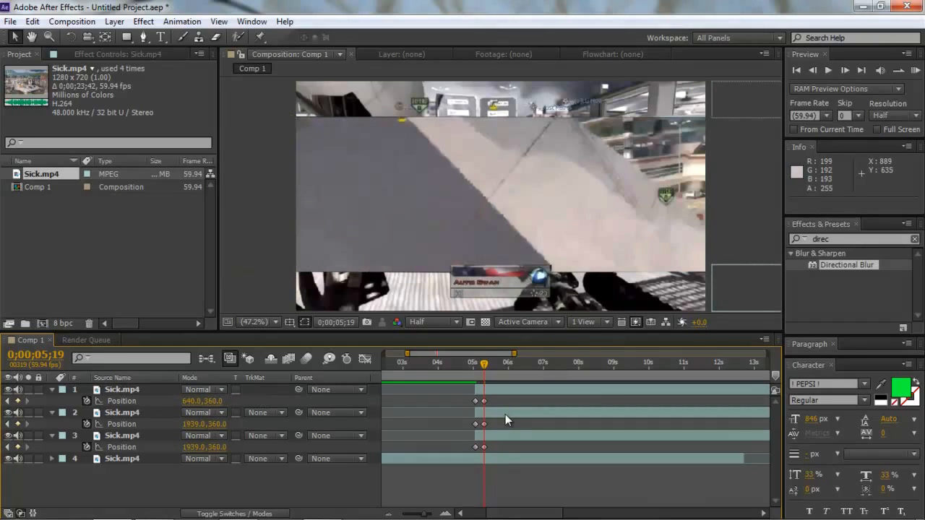
pyautogui.click(194, 424)
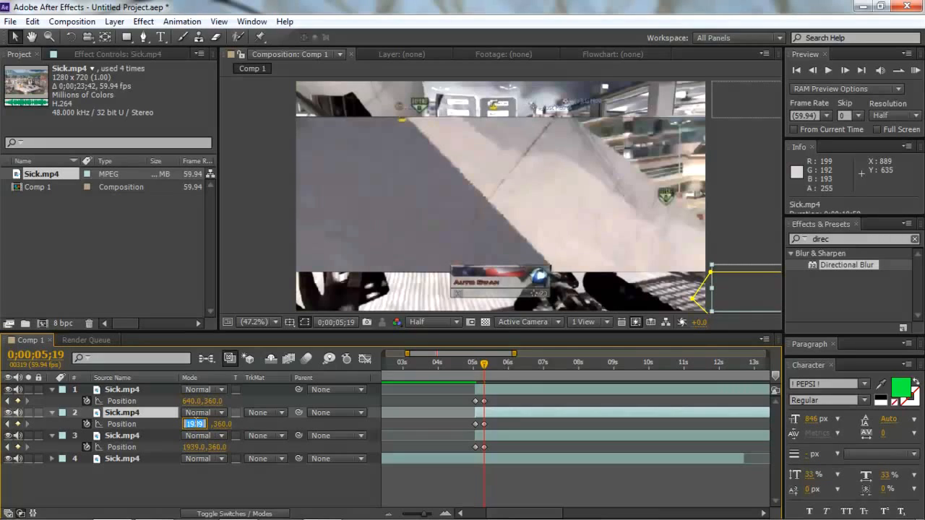
pyautogui.write('640')
pyautogui.click(271, 424)
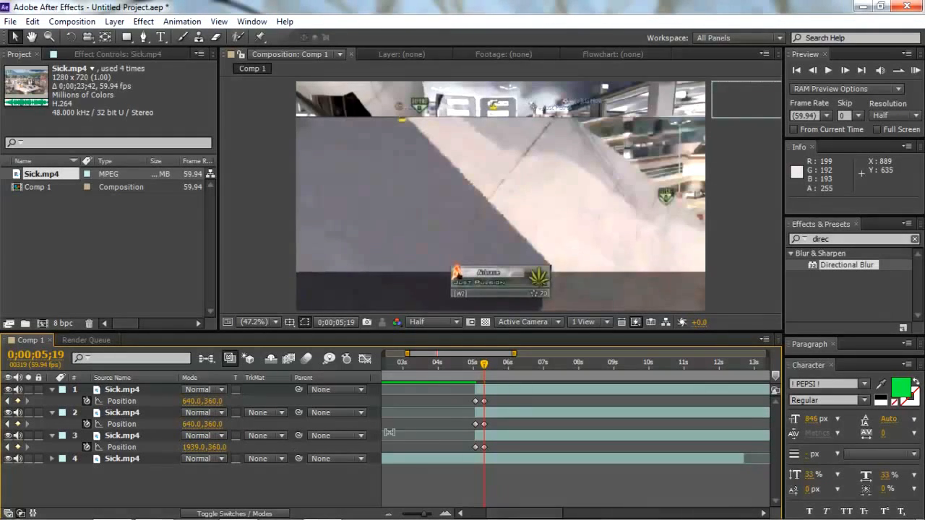
# - Set layer 3's Position to 640, 360 at 0;00;05;19 and collapse the properties of layers 1, 2 and 3
pyautogui.click(518, 428)
pyautogui.click(515, 431)
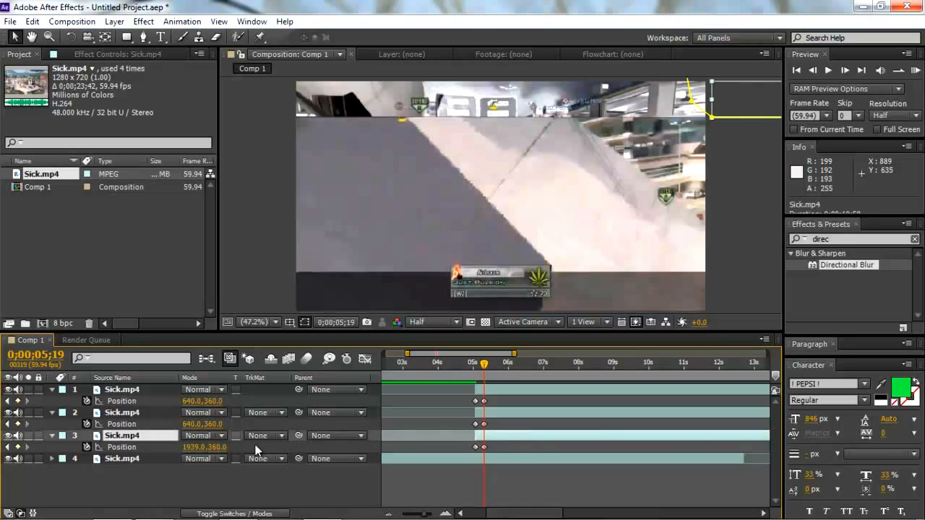
pyautogui.click(195, 446)
pyautogui.write('640')
pyautogui.click(139, 479)
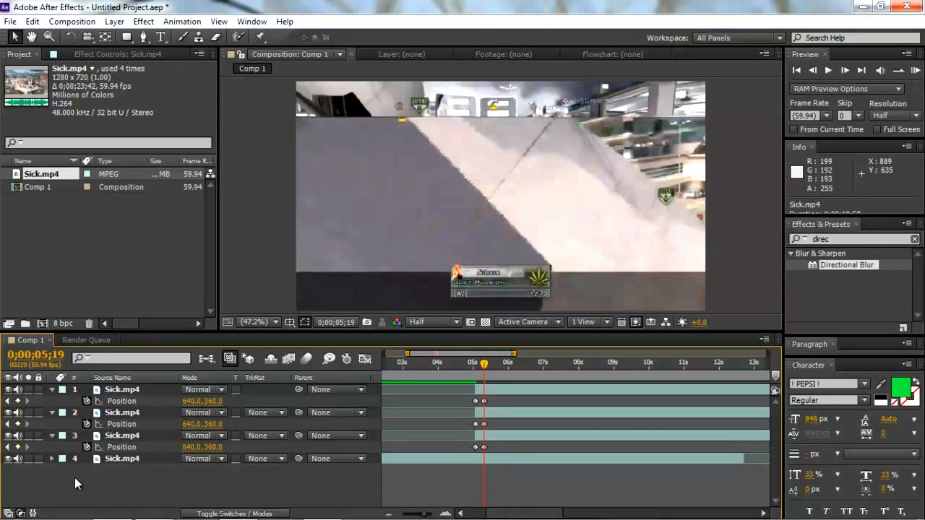
pyautogui.click(50, 390)
pyautogui.click(51, 401)
pyautogui.click(52, 413)
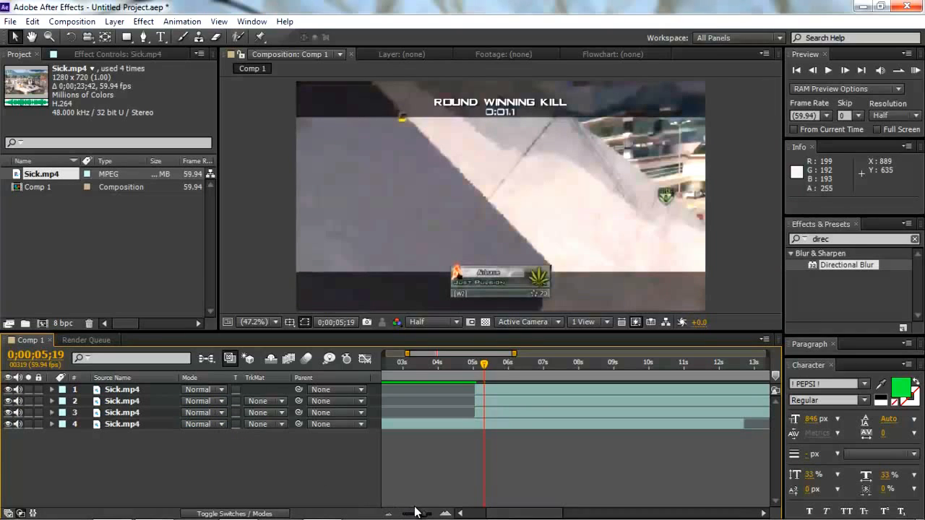
# - Find the Directional Blur effect by searching for "dir" and apply it to layer 1
pyautogui.moveTo(421, 514); pyautogui.dragTo(433, 514)
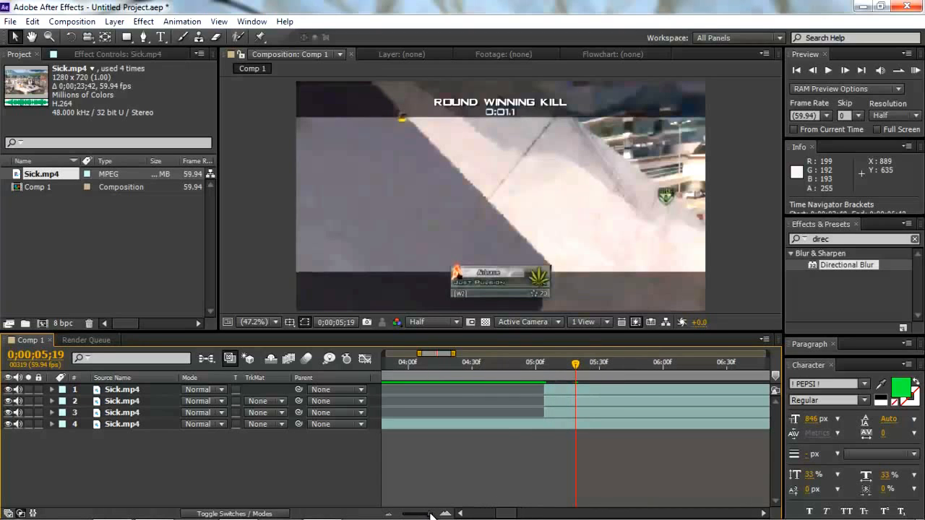
pyautogui.click(552, 390)
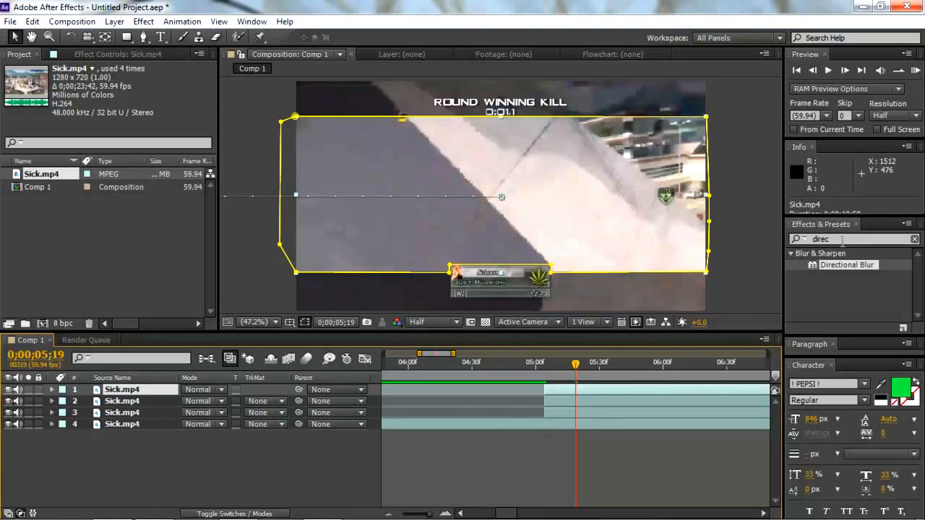
pyautogui.moveTo(841, 242); pyautogui.dragTo(800, 246)
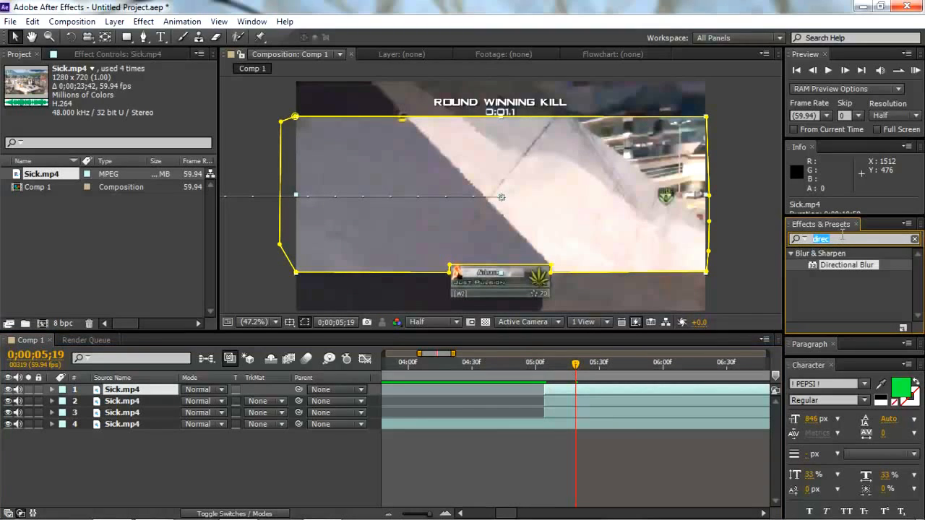
pyautogui.write('dir')
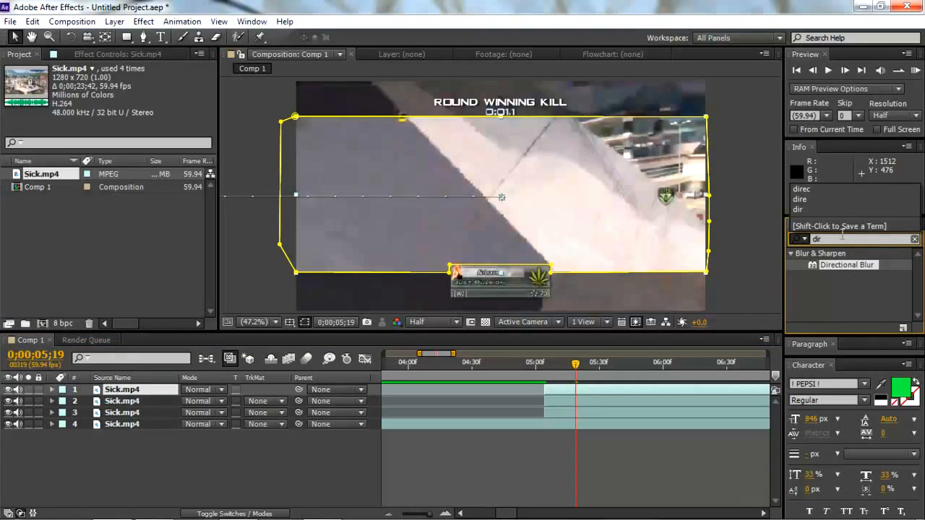
pyautogui.click(853, 272)
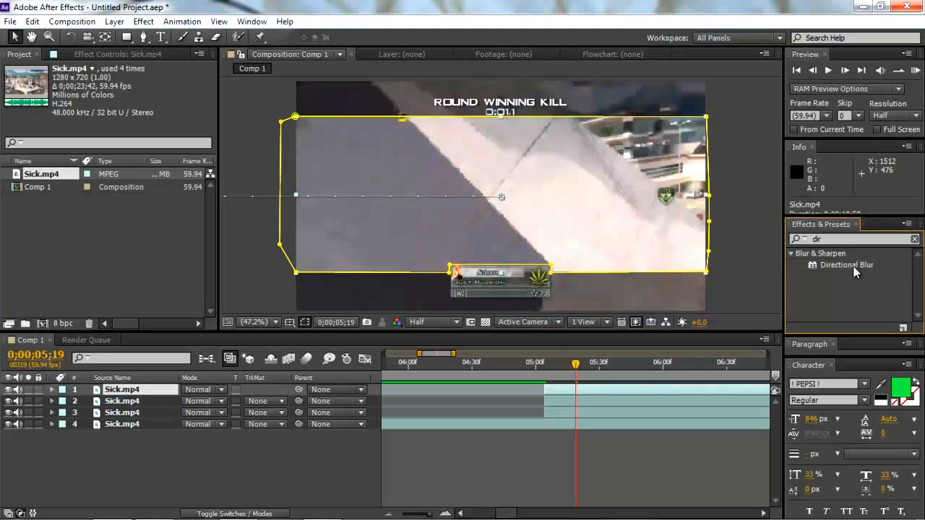
pyautogui.moveTo(853, 266); pyautogui.dragTo(586, 392)
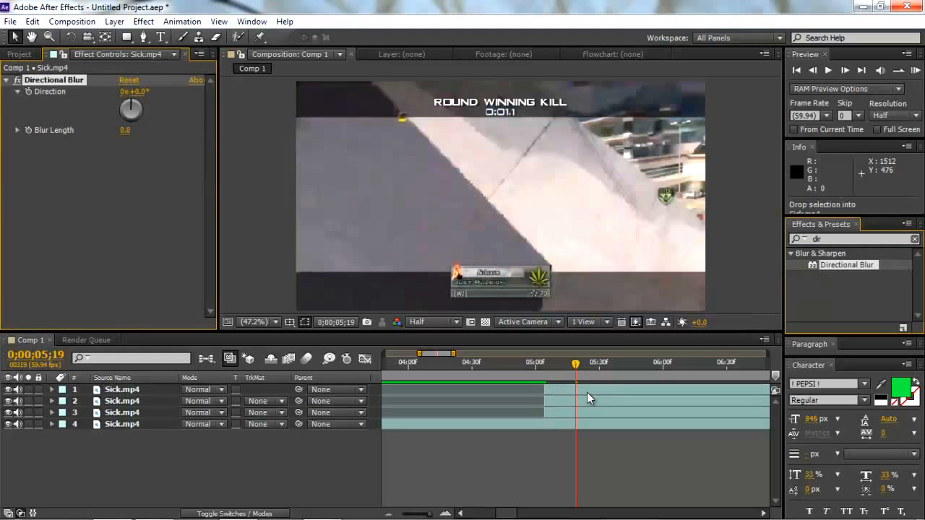
# - Apply the Directional Blur effect to layers 2 and 3 as well
pyautogui.moveTo(838, 265); pyautogui.dragTo(565, 405)
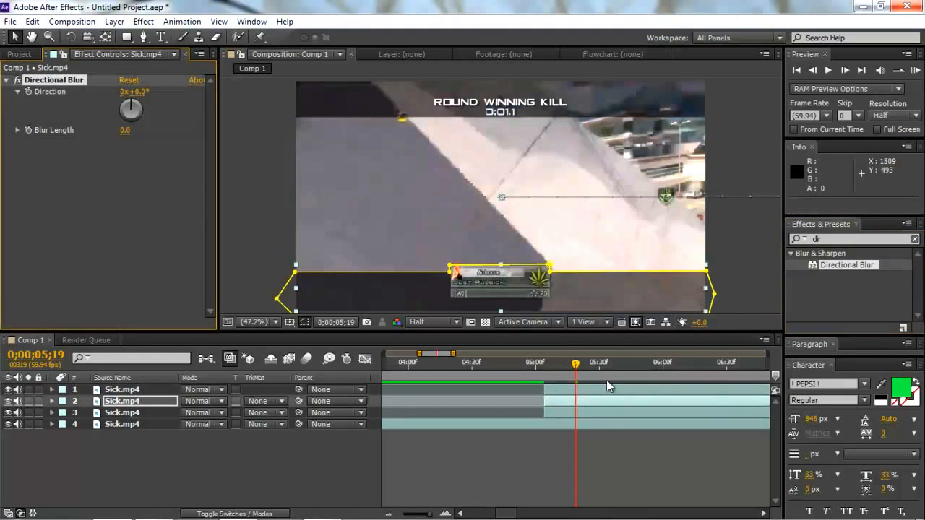
pyautogui.click(843, 263)
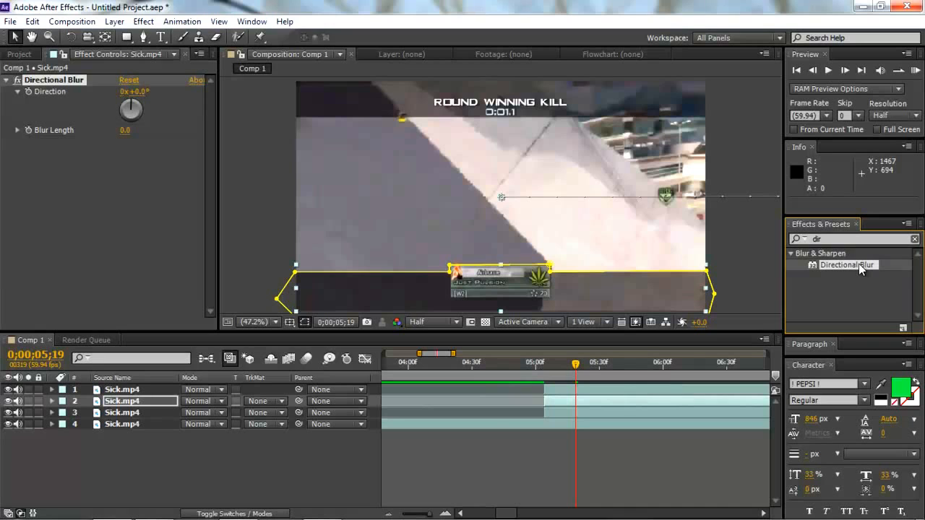
pyautogui.moveTo(858, 263); pyautogui.dragTo(622, 414)
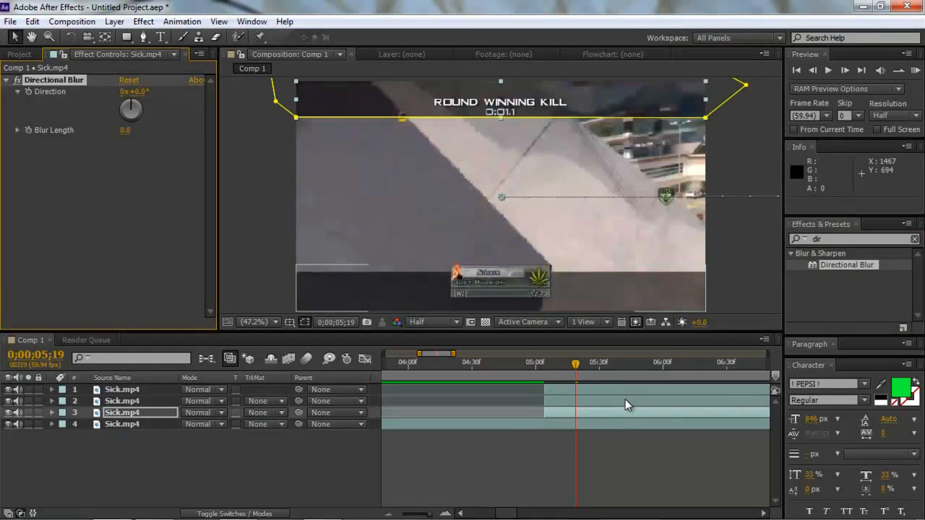
# - At 0;00;05;04, select layers 1, 2 and 3 together and set their Directional Blur Direction to 90°
pyautogui.click(542, 366)
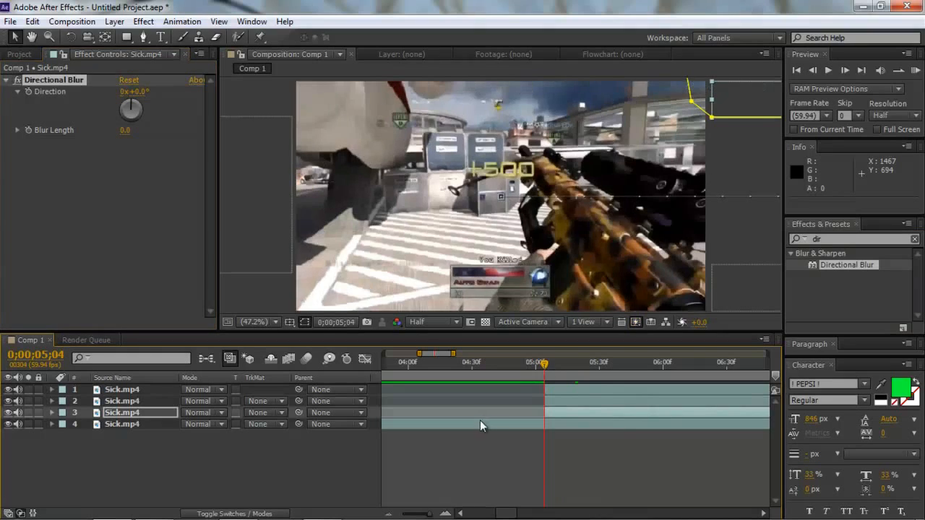
pyautogui.moveTo(430, 514); pyautogui.dragTo(426, 516)
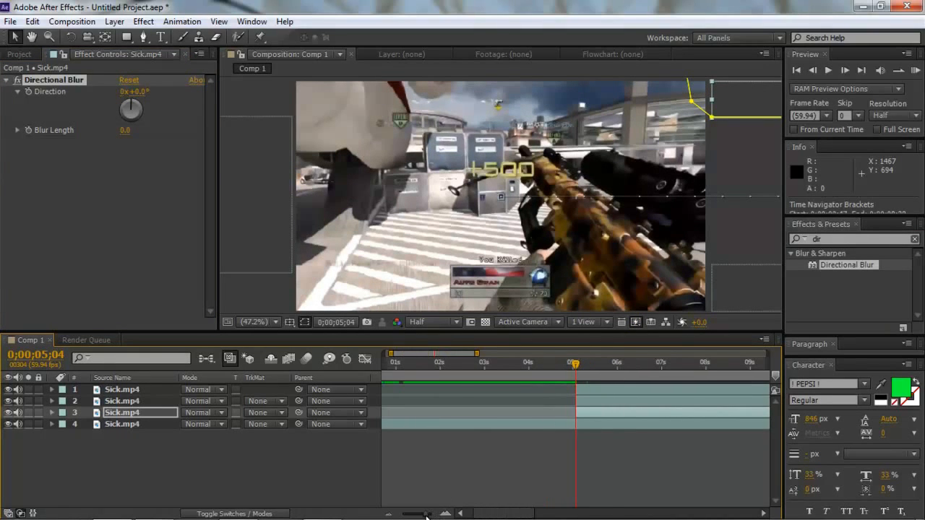
pyautogui.keyDown('shift'); pyautogui.click(590, 389); pyautogui.keyUp('shift')
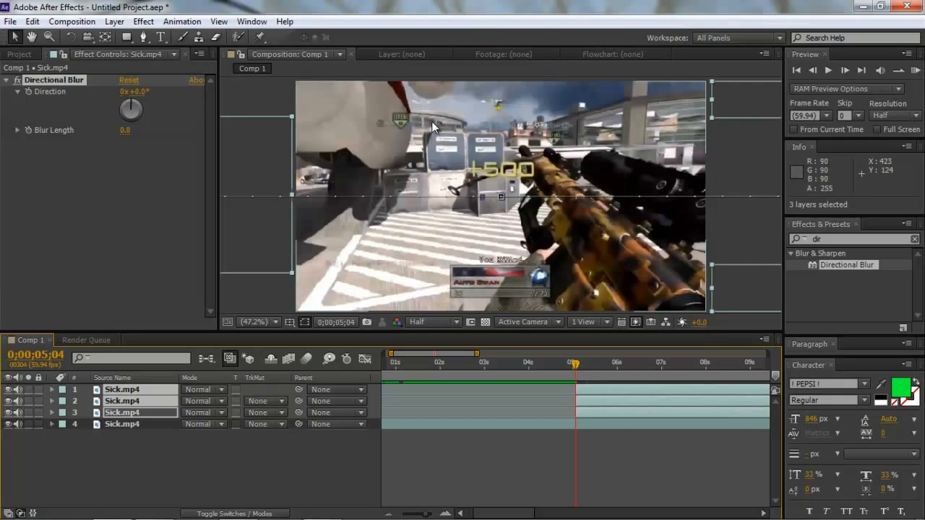
pyautogui.click(141, 92)
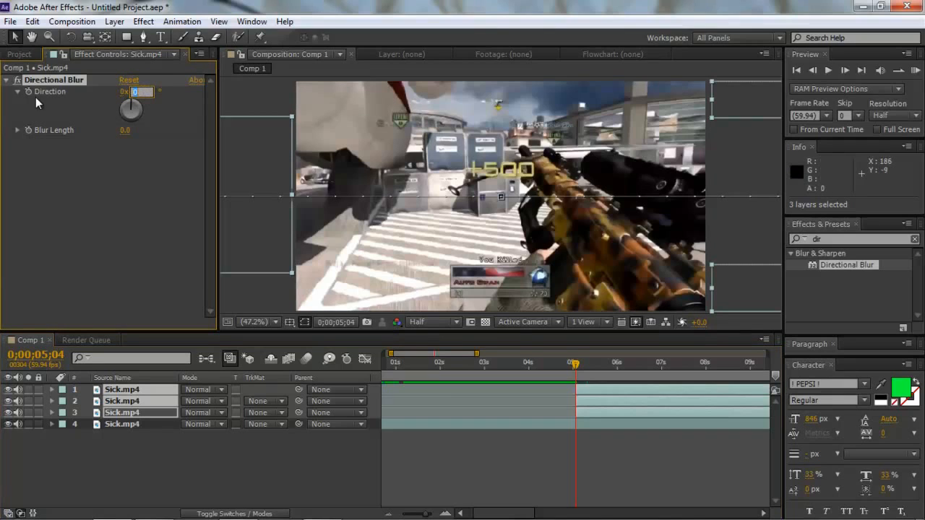
pyautogui.write('90')
pyautogui.click(107, 150)
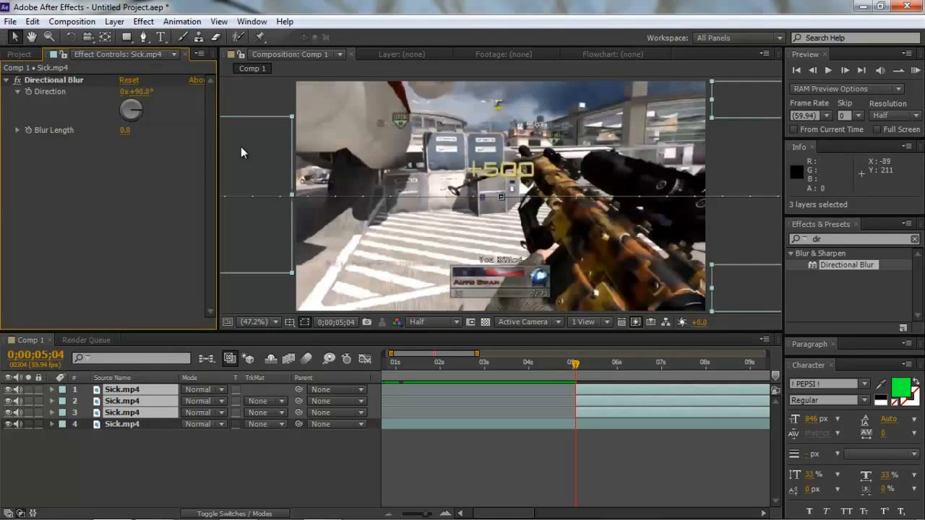
# - Enable Blur Length keyframing on layer 3 at 0;00;05;04 and set the Blur Length to 80
pyautogui.click(28, 131)
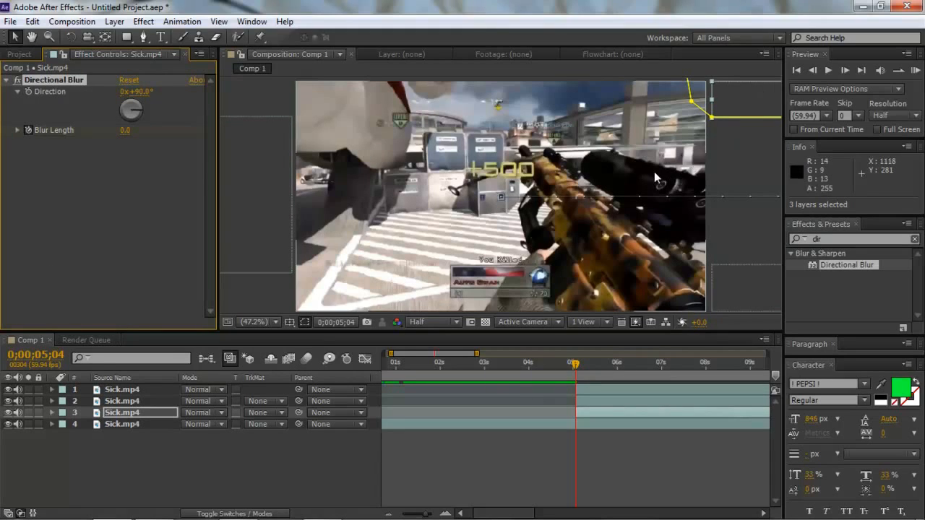
pyautogui.click(124, 133)
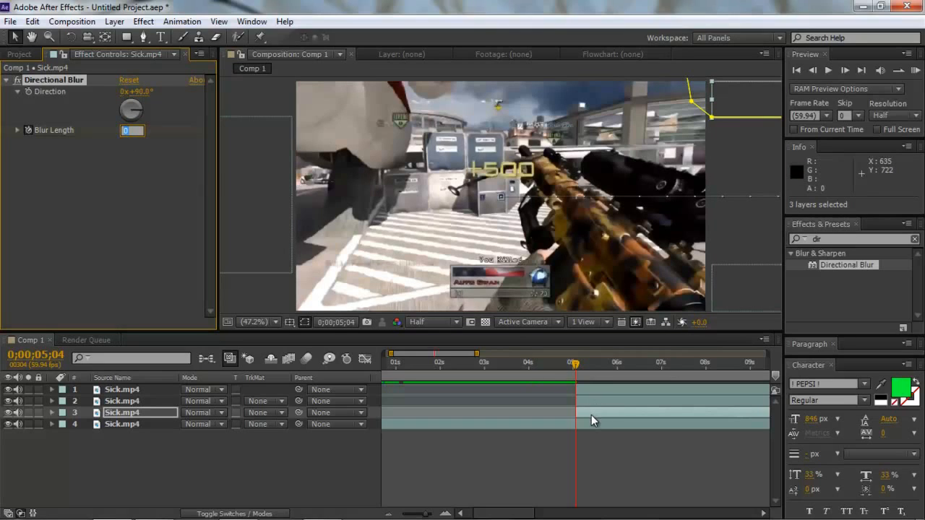
pyautogui.write('80')
pyautogui.press('Return')
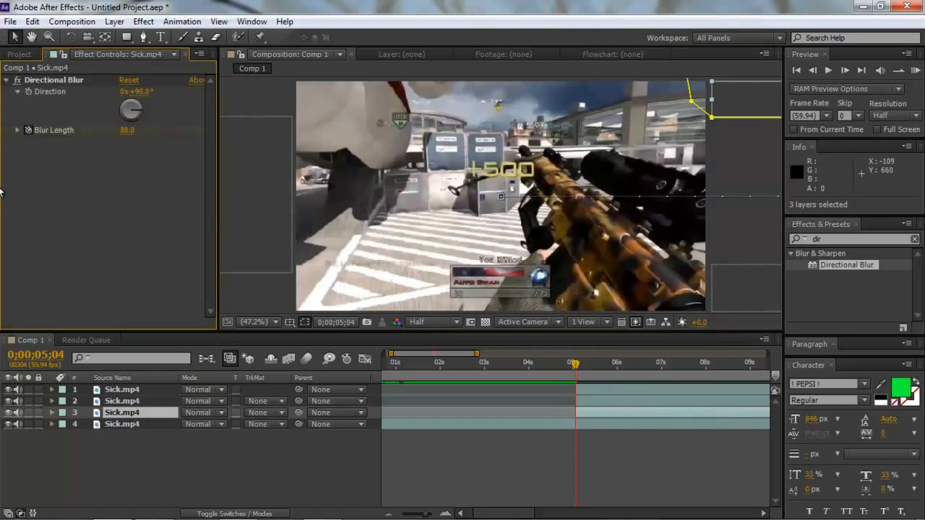
# - Reveal layer 3's keyframes, add a Blur Length keyframe of 0 at 0;00;05;19, and collapse the layer
pyautogui.press('u')
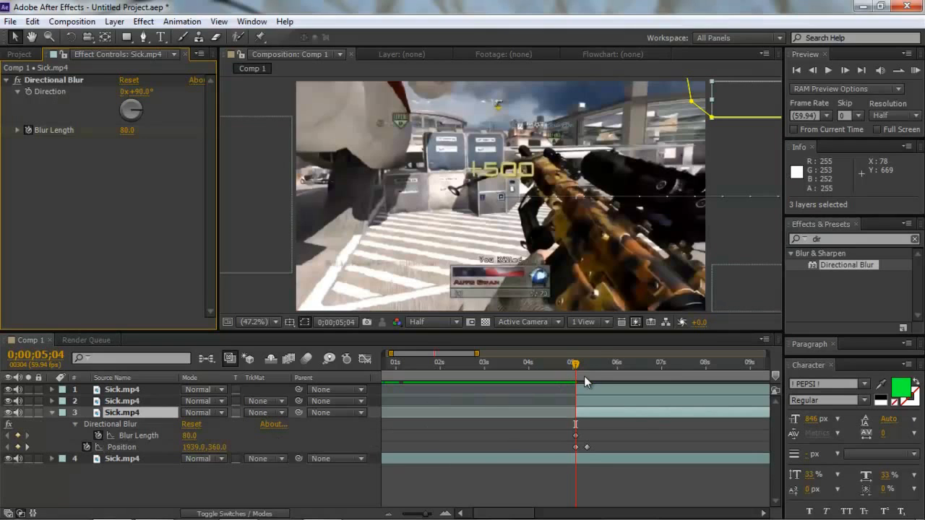
pyautogui.moveTo(576, 363); pyautogui.dragTo(587, 363)
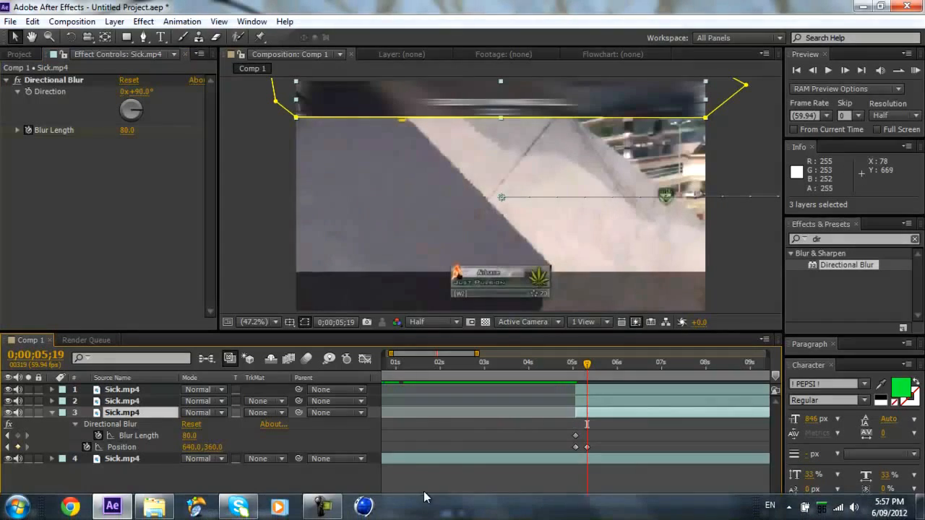
pyautogui.moveTo(423, 514); pyautogui.dragTo(436, 518)
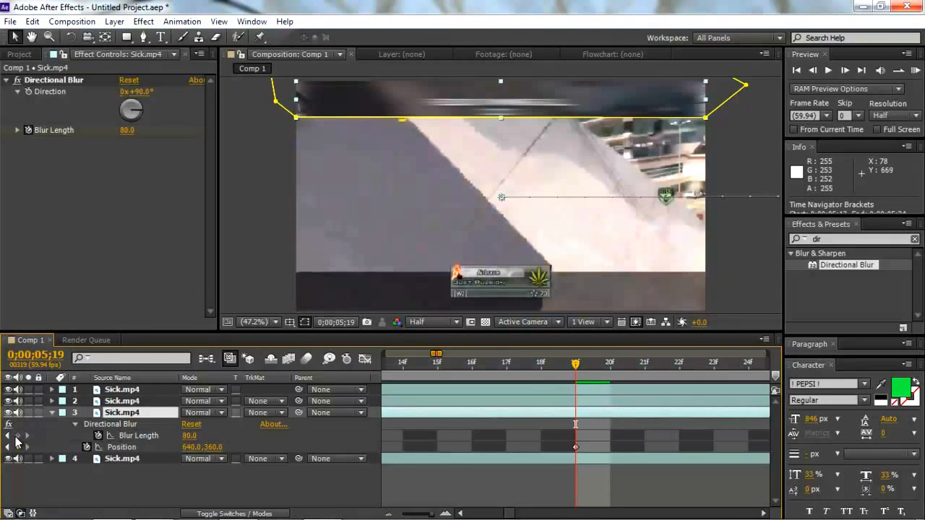
pyautogui.click(17, 436)
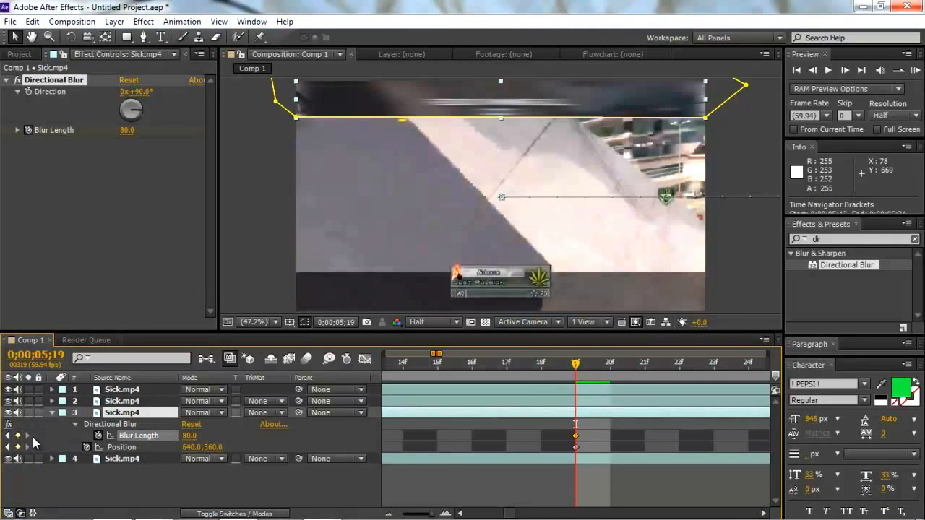
pyautogui.click(190, 437)
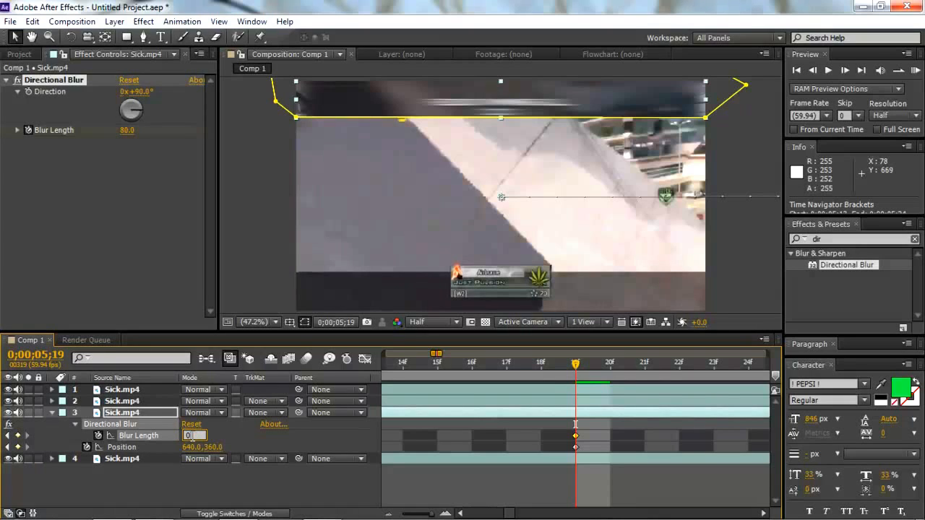
pyautogui.write('0')
pyautogui.click(201, 479)
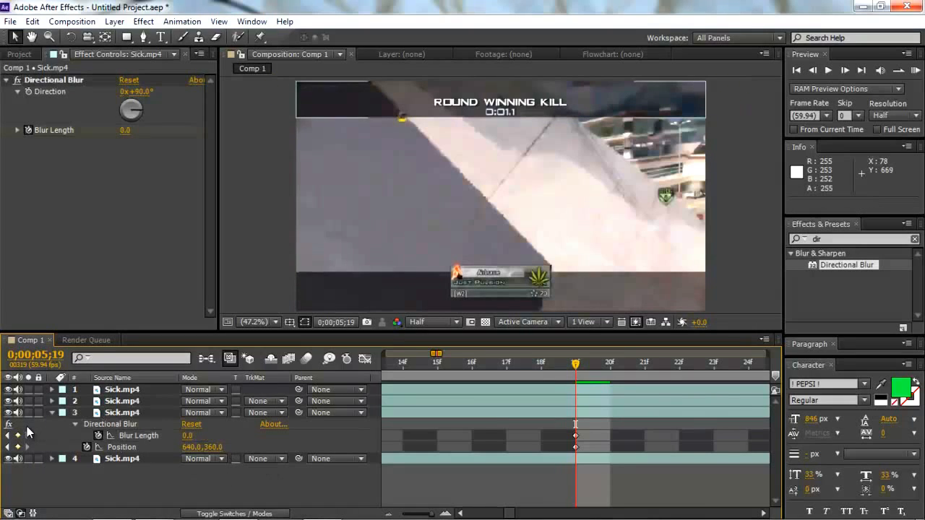
pyautogui.click(51, 412)
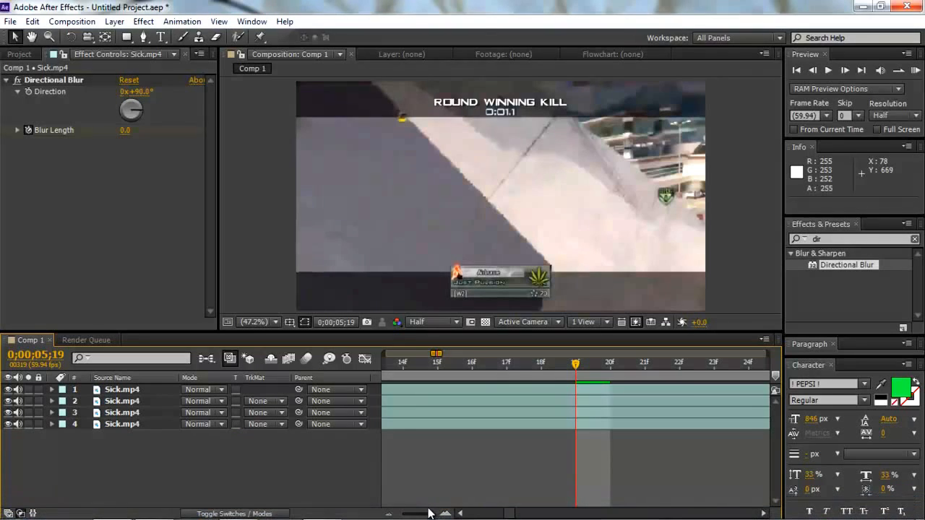
# - Return to 0;00;05;04 and set layer 2's Directional Blur Direction to 90°
pyautogui.moveTo(432, 515); pyautogui.dragTo(431, 516)
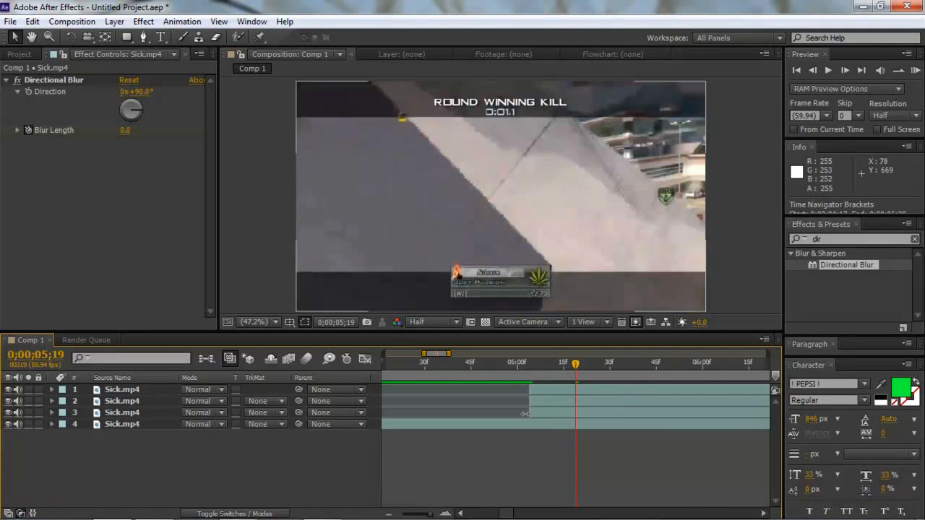
pyautogui.click(527, 364)
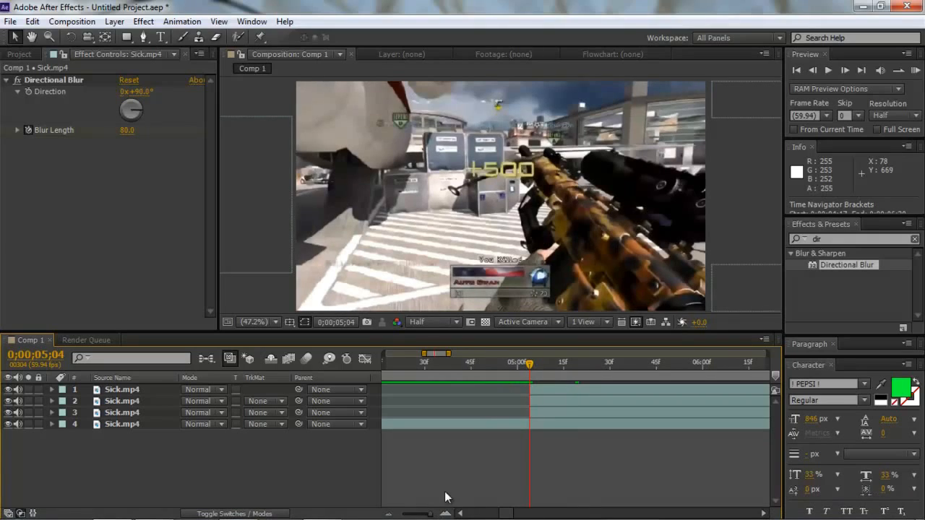
pyautogui.moveTo(434, 514); pyautogui.dragTo(435, 513)
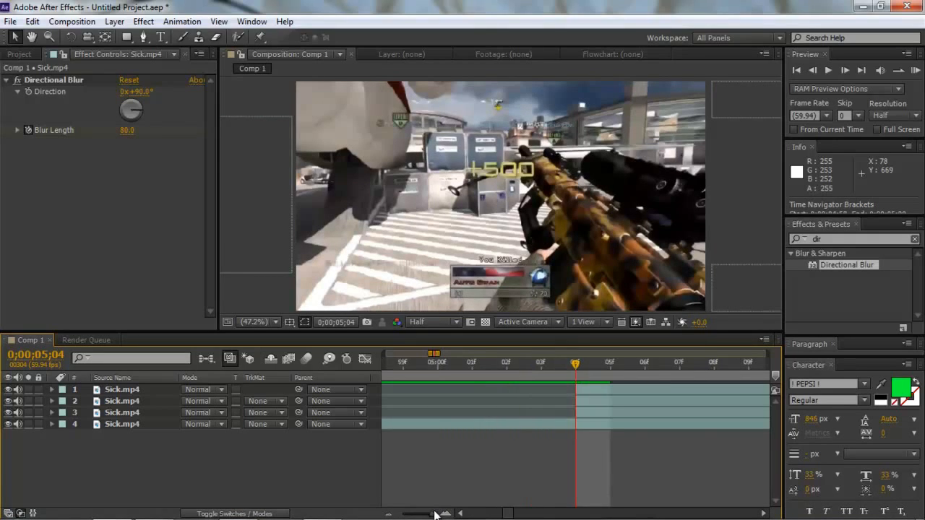
pyautogui.click(587, 404)
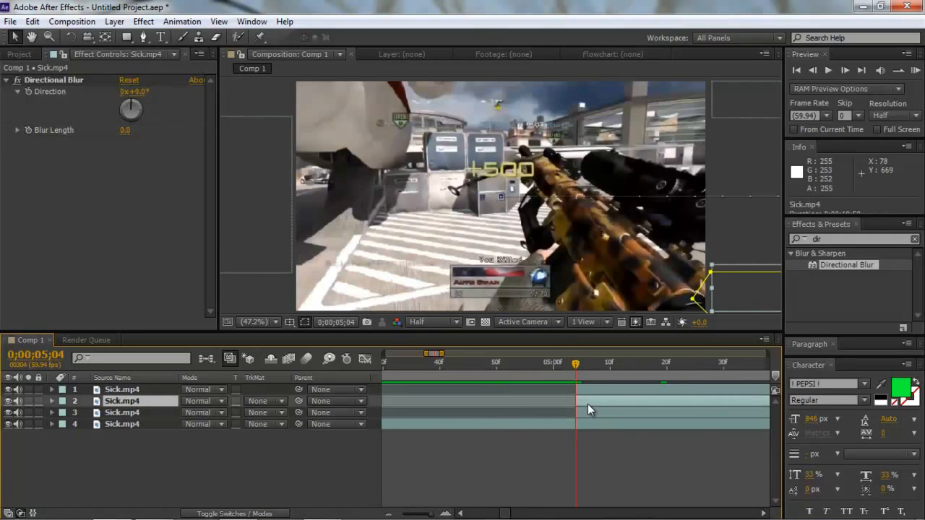
pyautogui.click(141, 92)
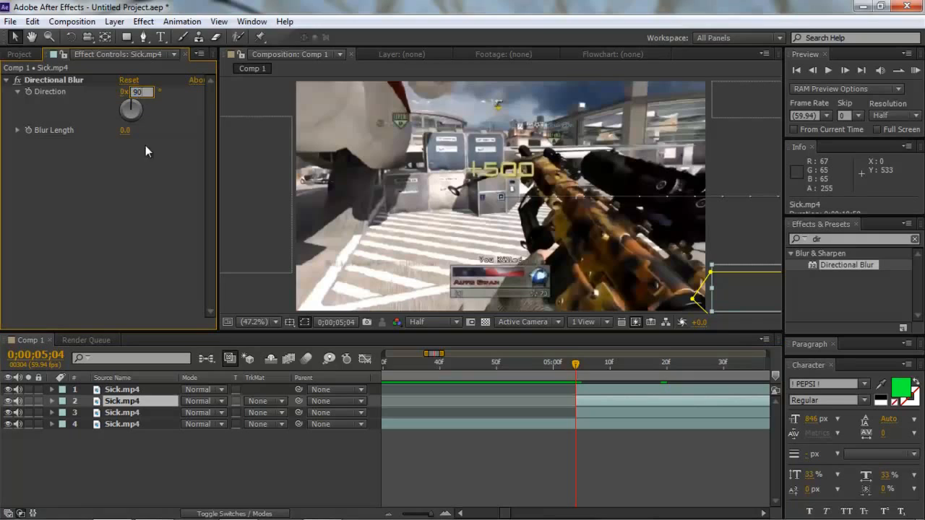
# - Enable Blur Length keyframing on layer 2 and set the Blur Length to 80 at 0;00;05;04
pyautogui.click(40, 140)
pyautogui.click(26, 132)
pyautogui.click(126, 131)
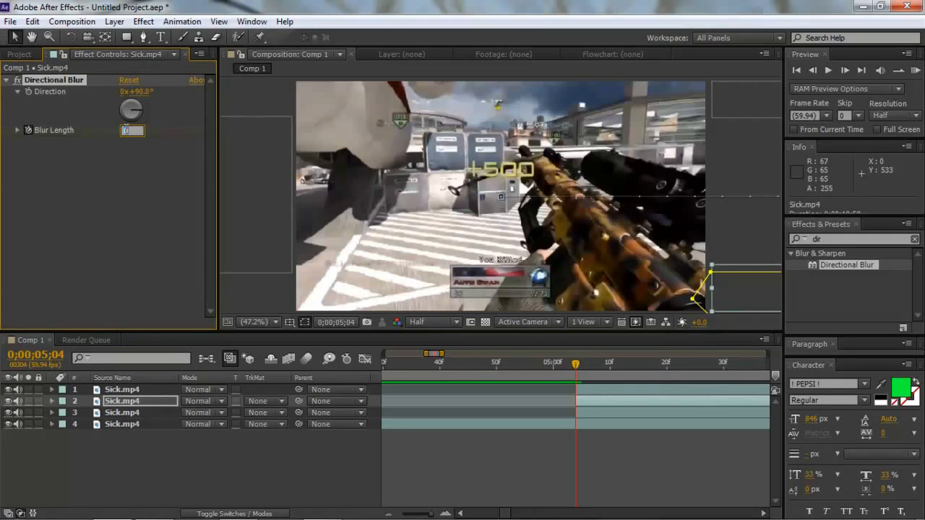
pyautogui.write('80')
pyautogui.click(124, 200)
# - Reveal layer 2's keyframes, add a Blur Length keyframe of 0 at 0;00;05;19, and collapse the layer
pyautogui.press('u')
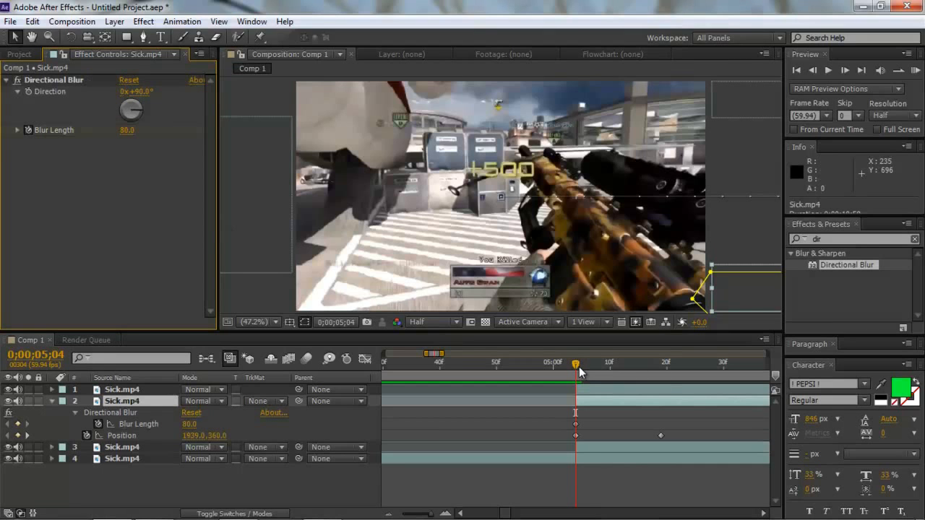
pyautogui.moveTo(579, 366); pyautogui.dragTo(663, 366)
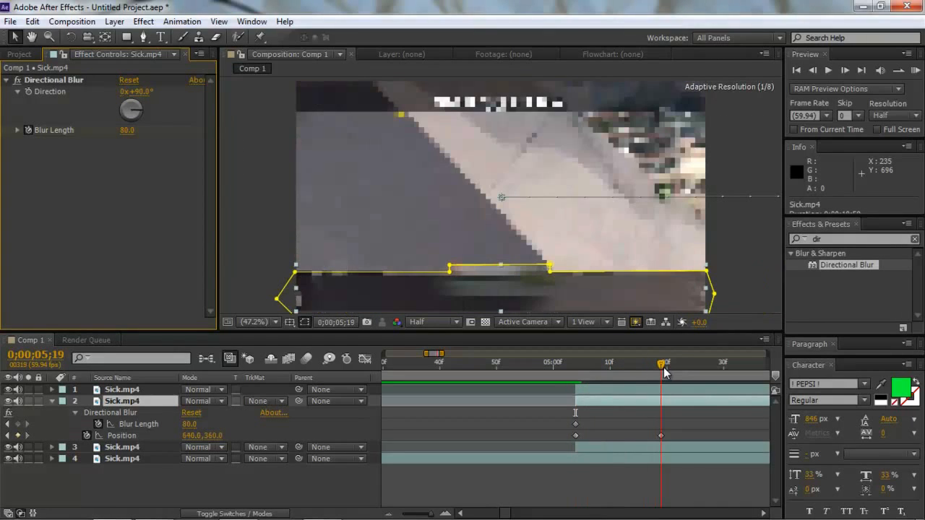
pyautogui.click(128, 130)
pyautogui.write('0')
pyautogui.press('Return')
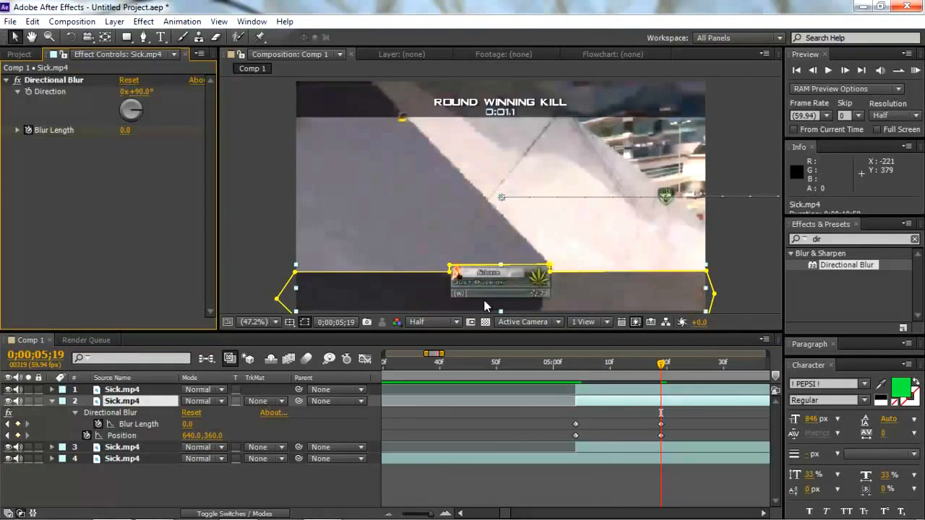
pyautogui.click(51, 401)
# - Go back to 0;00;05;04 and set layer 1's Directional Blur Direction to 90°
pyautogui.click(576, 363)
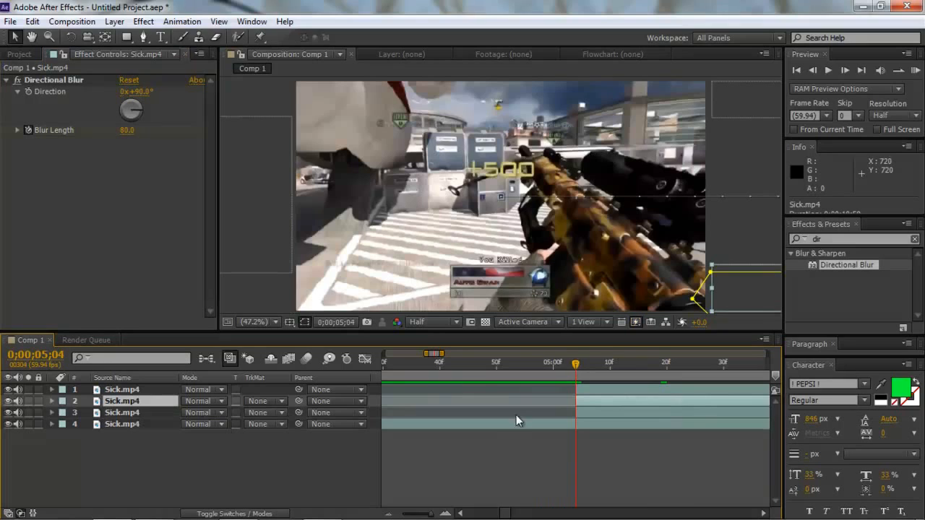
pyautogui.click(594, 390)
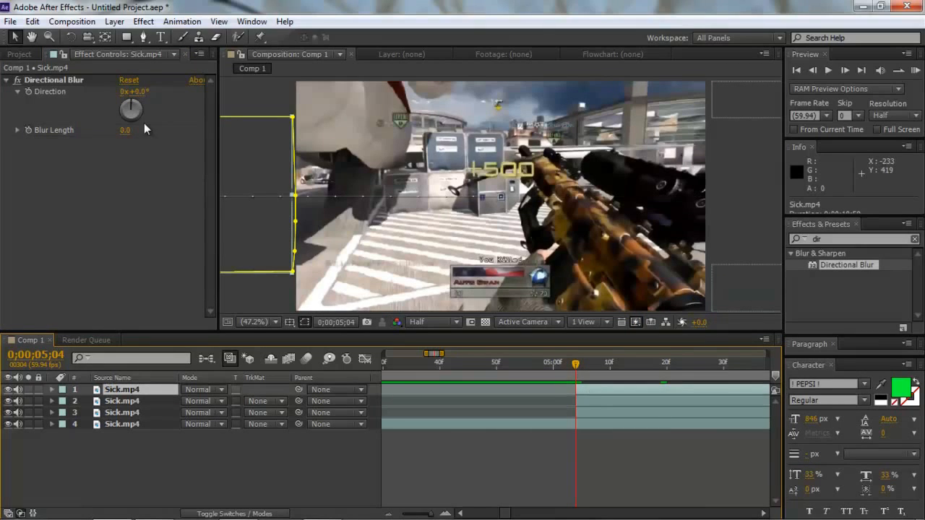
pyautogui.click(139, 92)
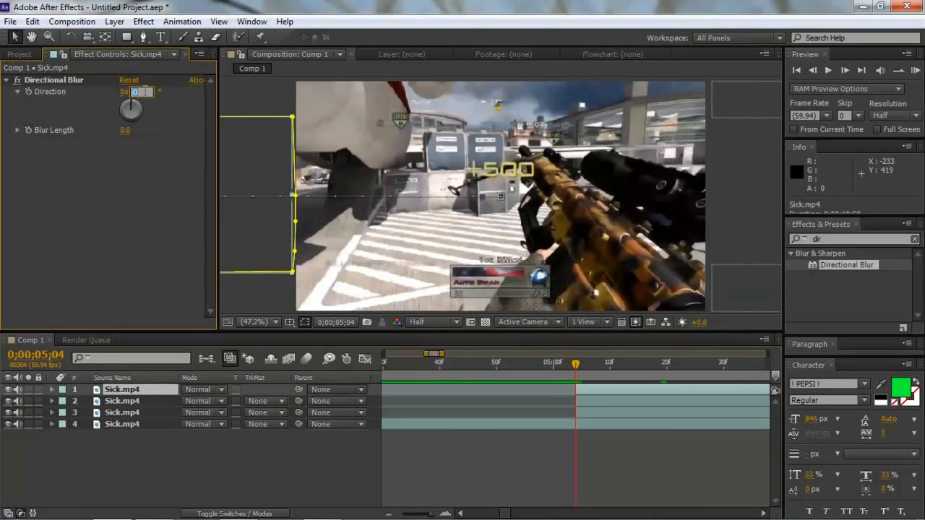
pyautogui.press('Return')
# - Enable Blur Length keyframing on layer 1 and set the Blur Length to 80 at 0;00;05;04
pyautogui.click(124, 130)
pyautogui.write('8')
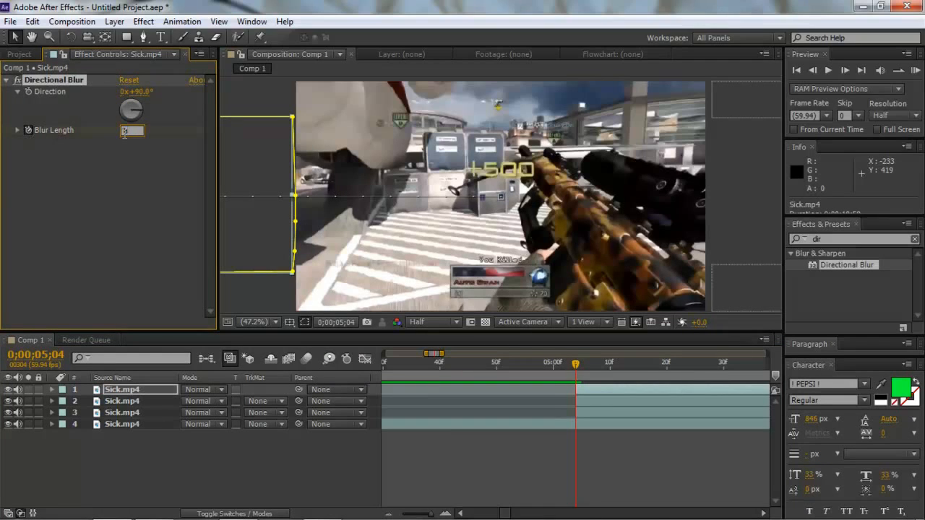
pyautogui.write('0')
pyautogui.press('Return')
# - Reveal layer 1's keyframes, add a Blur Length keyframe of 0 at 0;00;05;19, and collapse the layer
pyautogui.press('u')
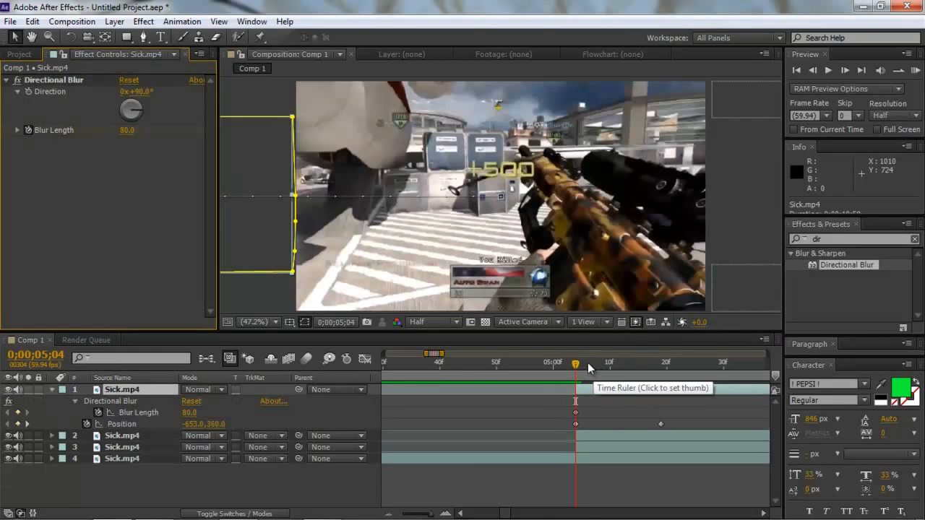
pyautogui.moveTo(576, 364); pyautogui.dragTo(661, 369)
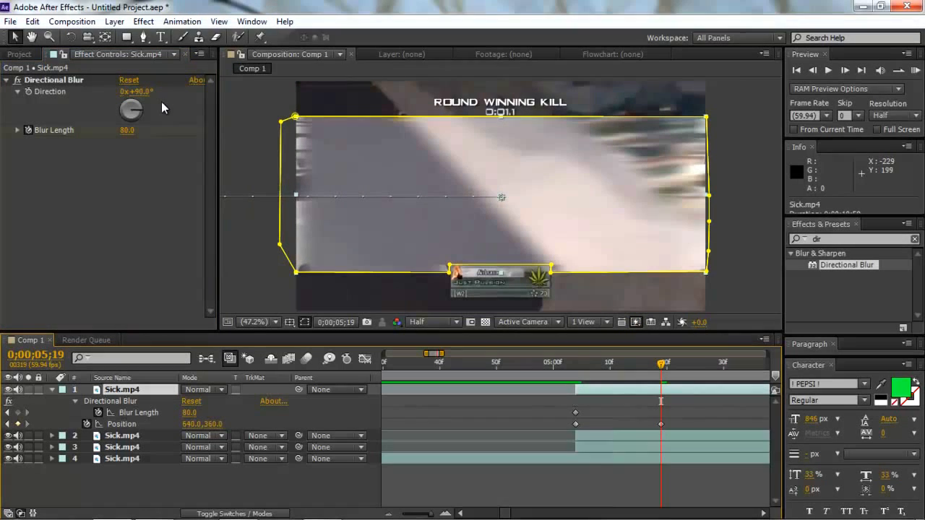
pyautogui.click(127, 130)
pyautogui.write('0')
pyautogui.press('Return')
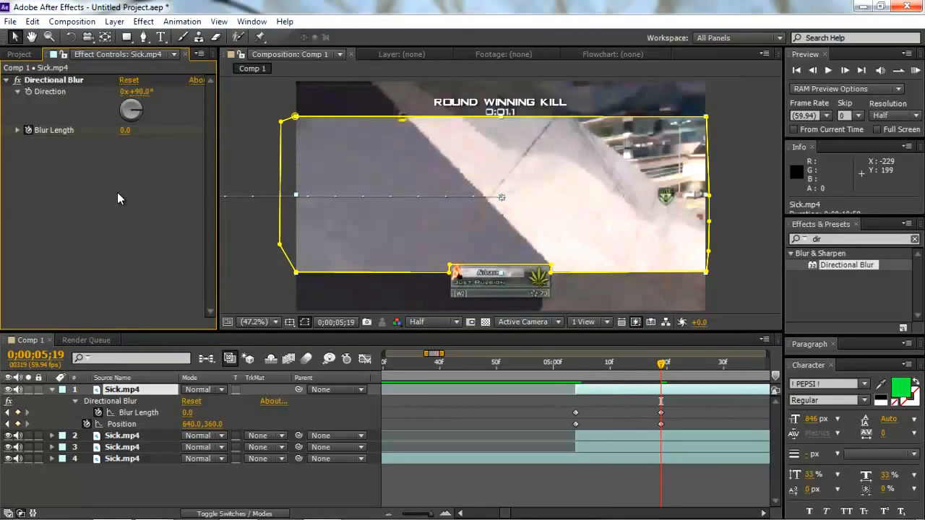
pyautogui.click(52, 389)
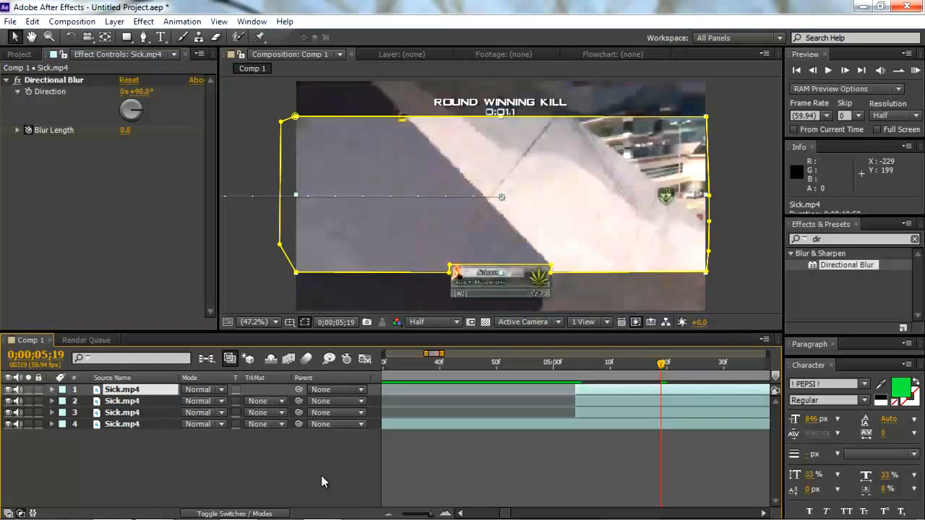
# - Start the work area at 0;00;02;03 and check the transition with a RAM preview and by scrubbing to 0;00;05;14
pyautogui.click(421, 515)
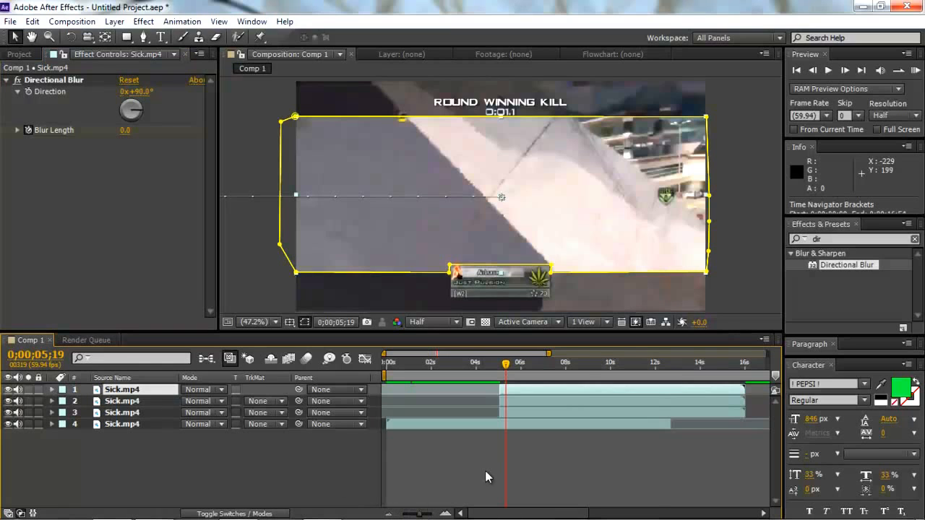
pyautogui.moveTo(384, 375); pyautogui.dragTo(430, 375)
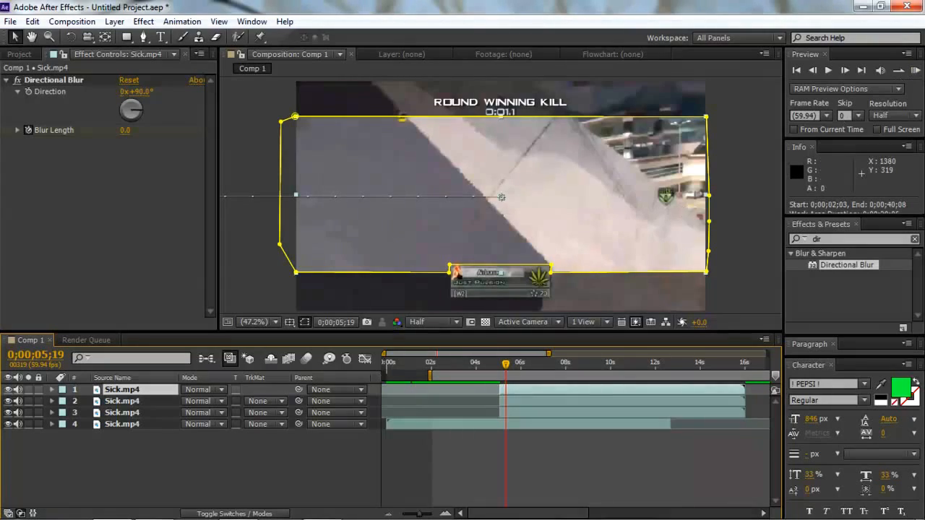
pyautogui.click(916, 70)
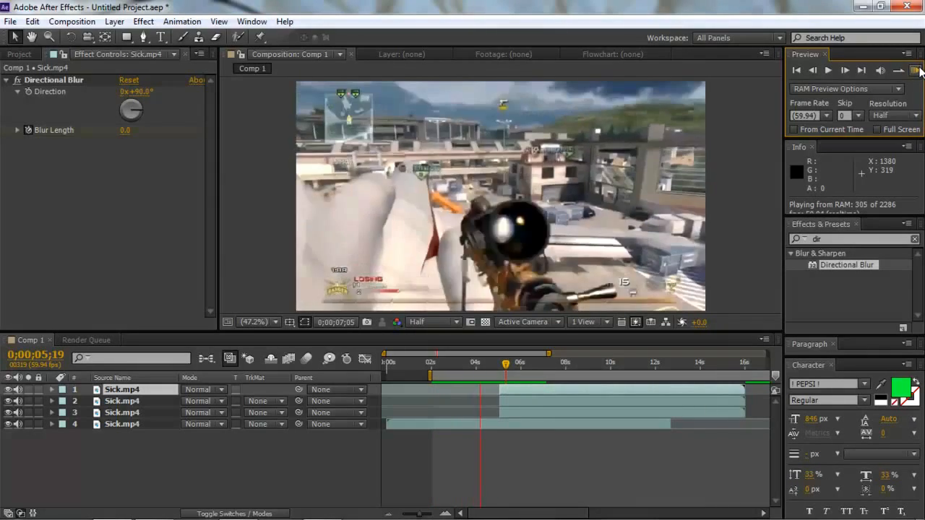
pyautogui.click(916, 70)
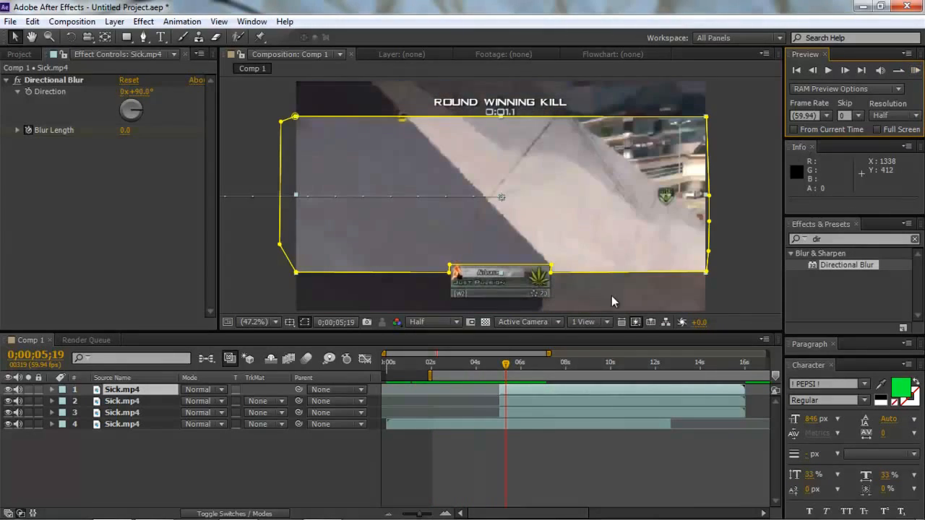
pyautogui.moveTo(497, 368); pyautogui.dragTo(504, 368)
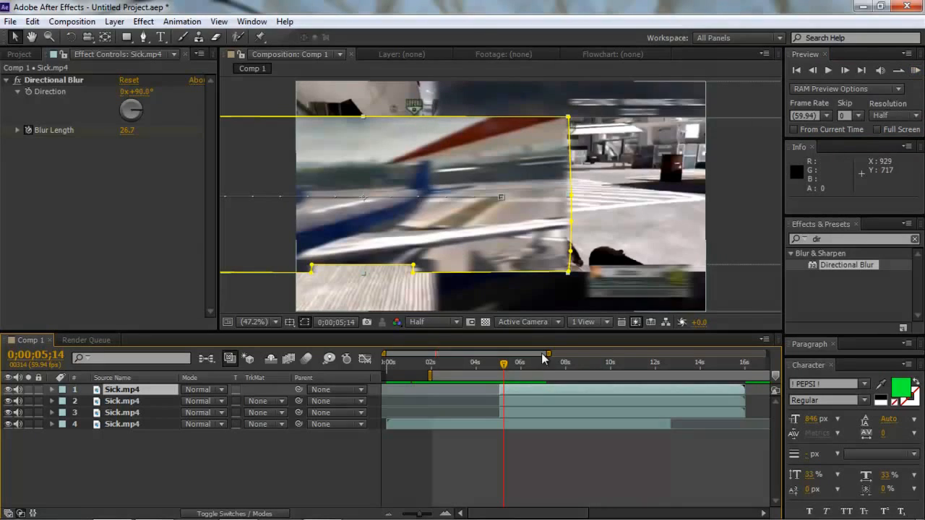
# - Shift the work area start to about 0;00;02;00 and play the transition in a RAM preview again
pyautogui.moveTo(432, 373); pyautogui.dragTo(430, 373)
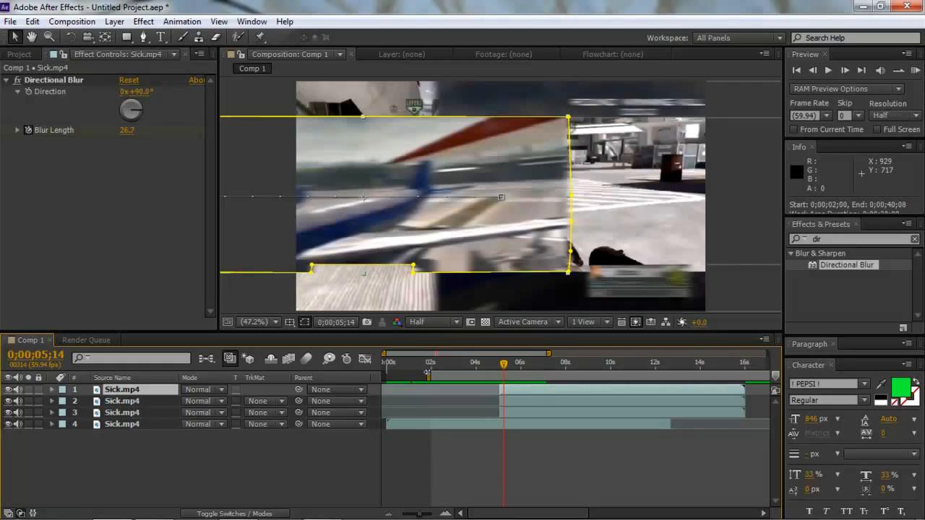
pyautogui.click(915, 71)
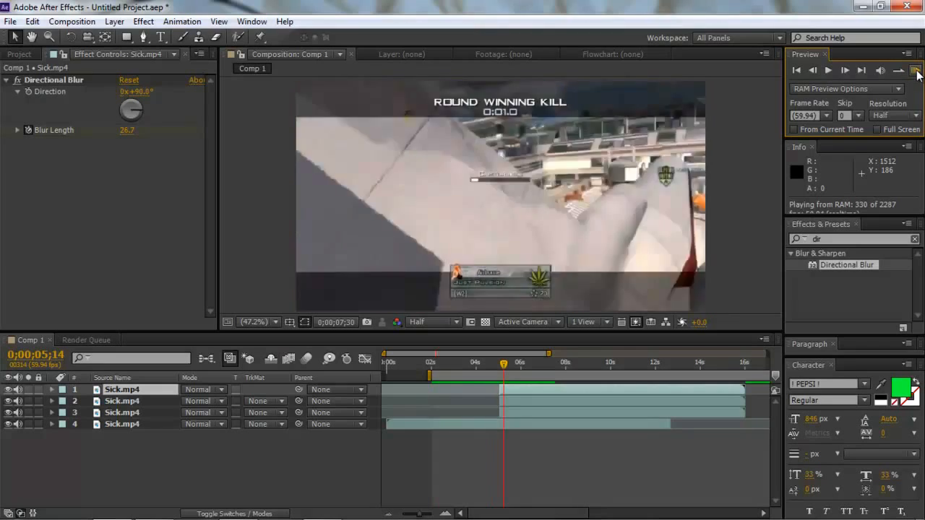
pyautogui.click(916, 73)
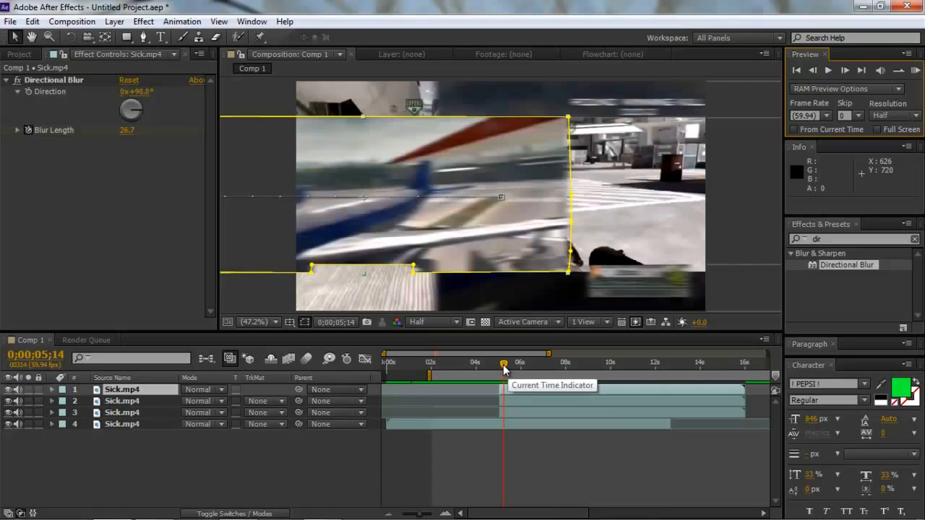
pyautogui.click(334, 512)
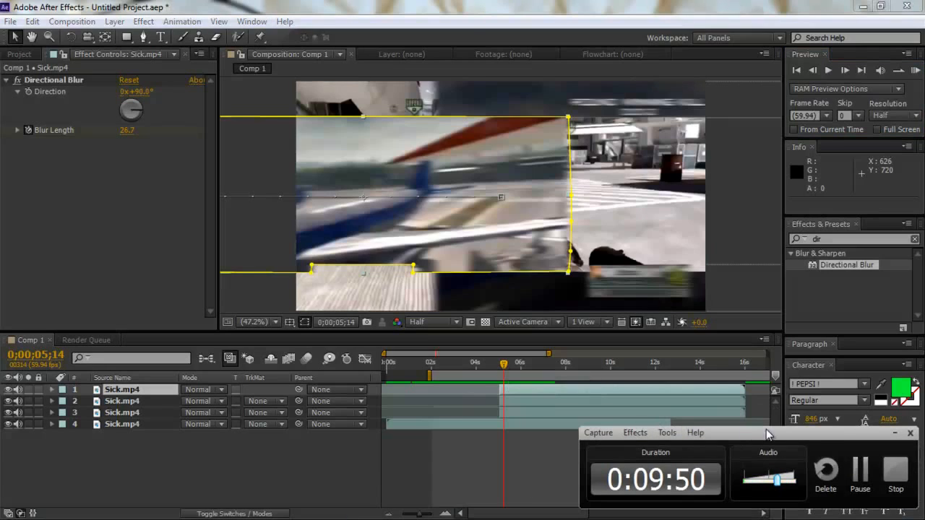